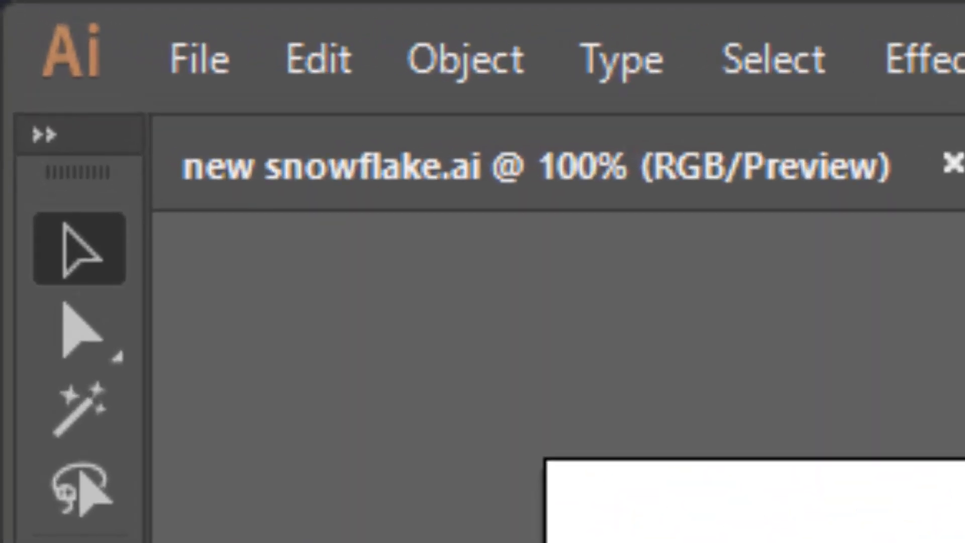
# Create a web document from the Common 1366 x 768 px preset, named "Snowflakes" followed by the person's first name.
pyautogui.click(206, 65)
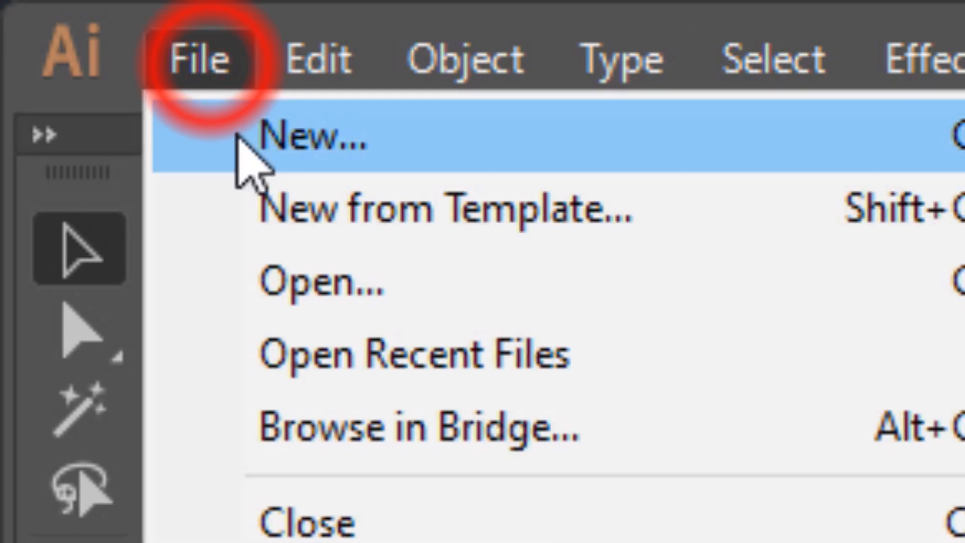
pyautogui.click(281, 137)
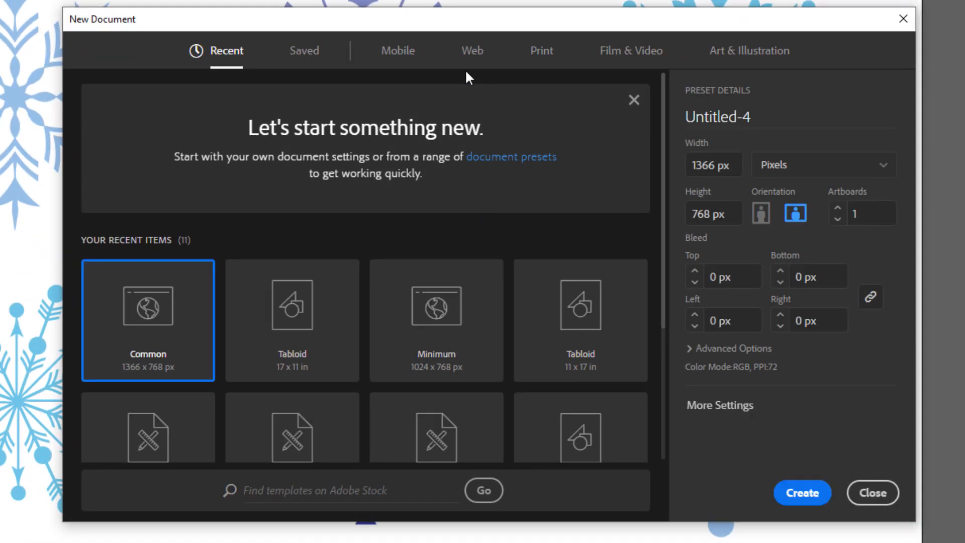
pyautogui.click(475, 59)
pyautogui.click(146, 178)
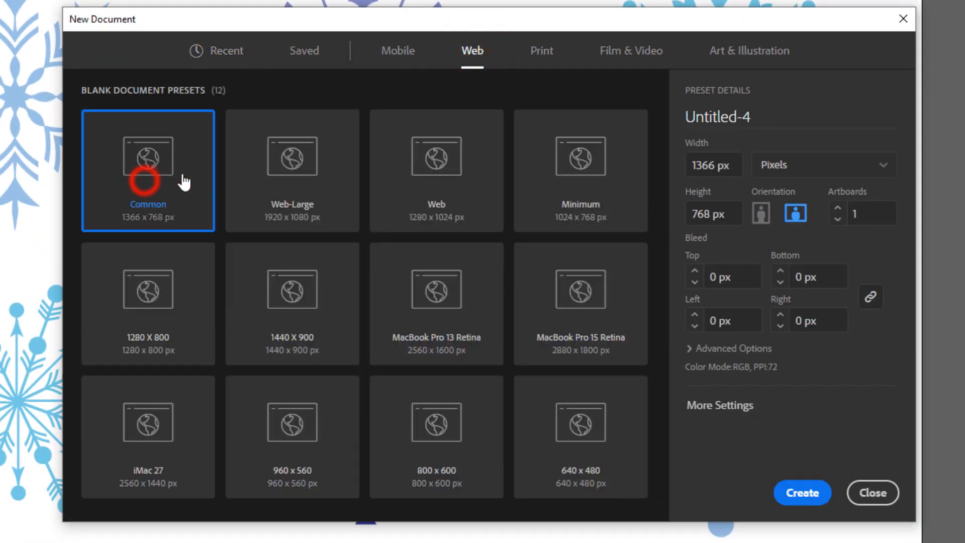
pyautogui.doubleClick(760, 116)
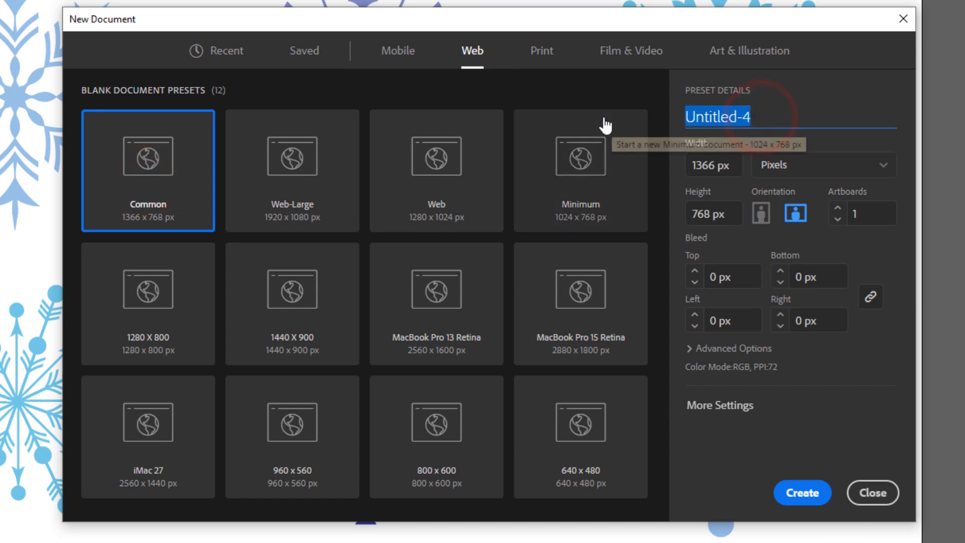
pyautogui.write('Snow')
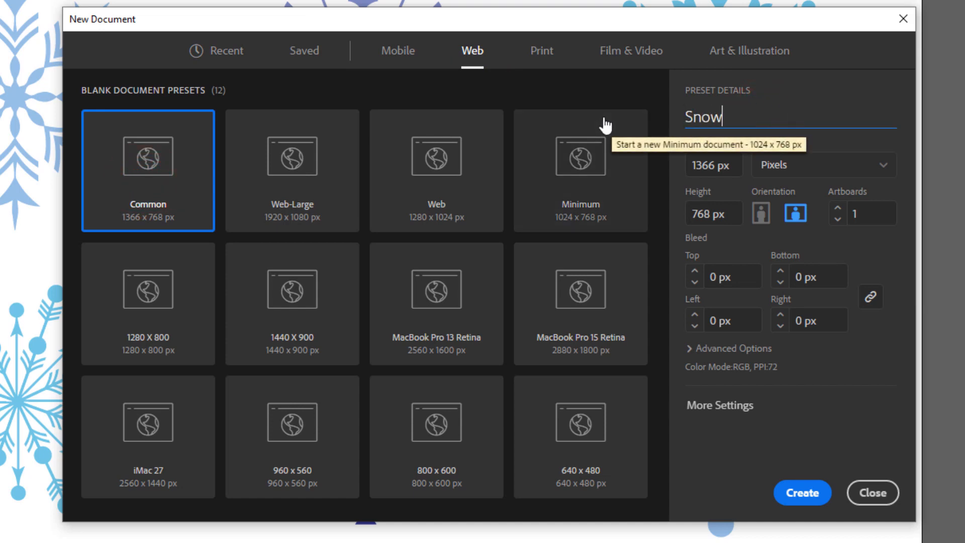
pyautogui.write('flakes Justine')
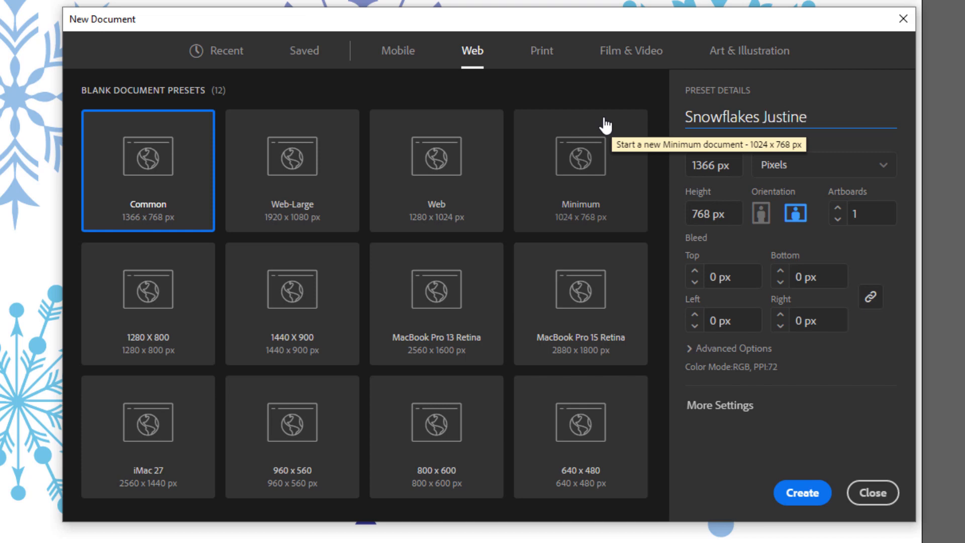
pyautogui.click(805, 490)
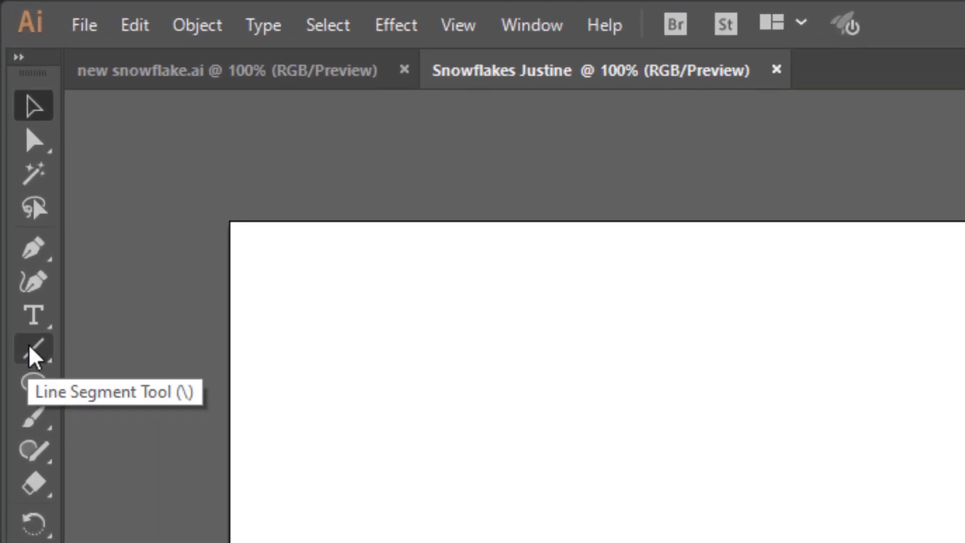
# Activate the Line Segment tool and show the Swatches panel.
pyautogui.click(42, 352)
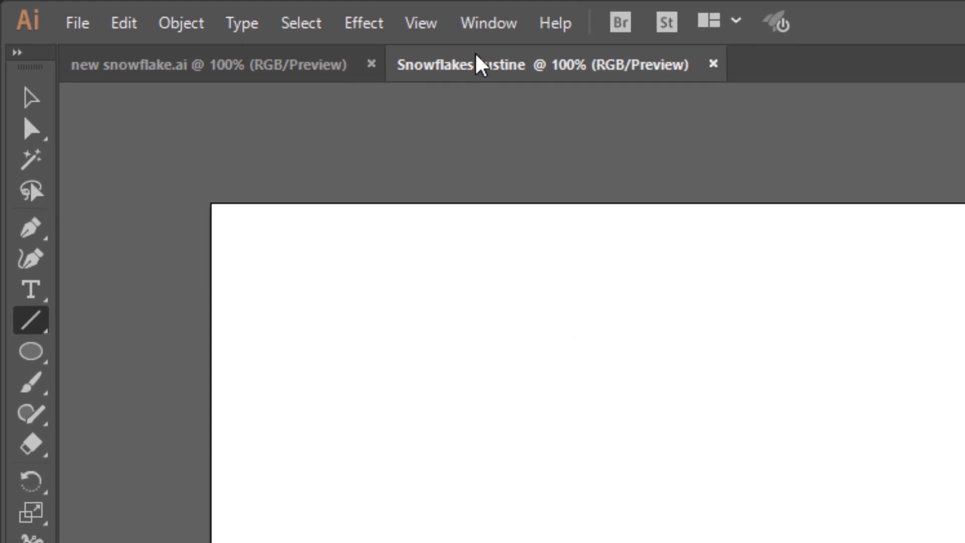
pyautogui.click(479, 28)
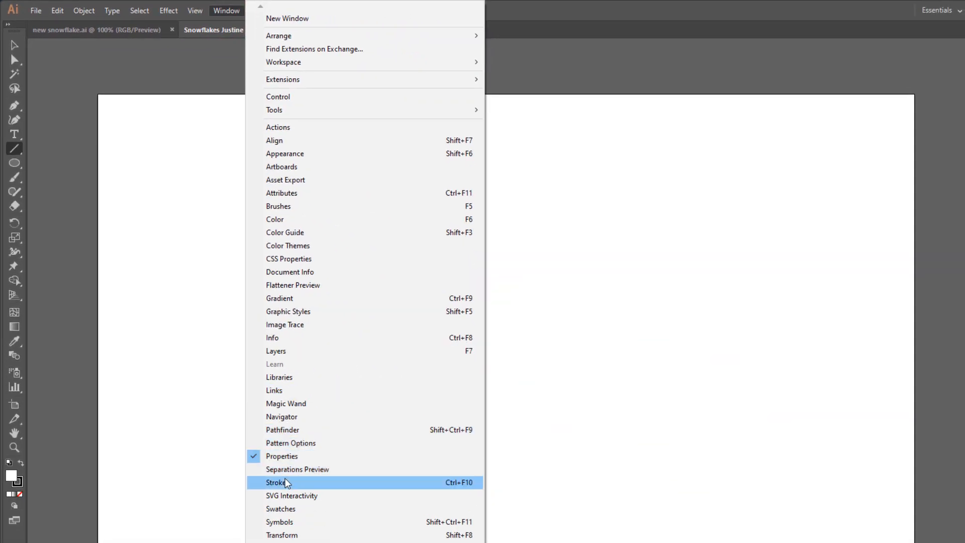
pyautogui.click(284, 509)
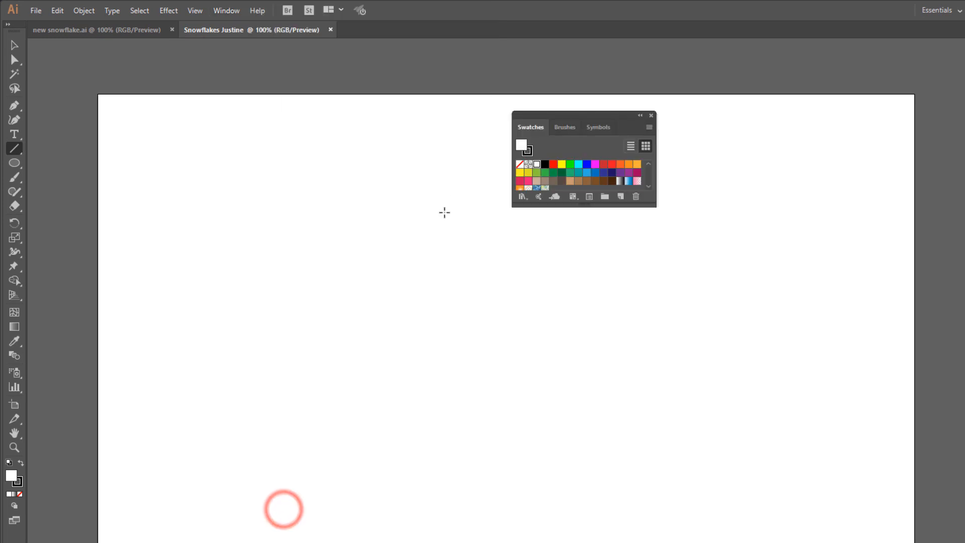
# Remove the Symbols and Libraries panels from the workspace and dock Swatches and Brushes with Properties and Layers.
pyautogui.click(598, 128)
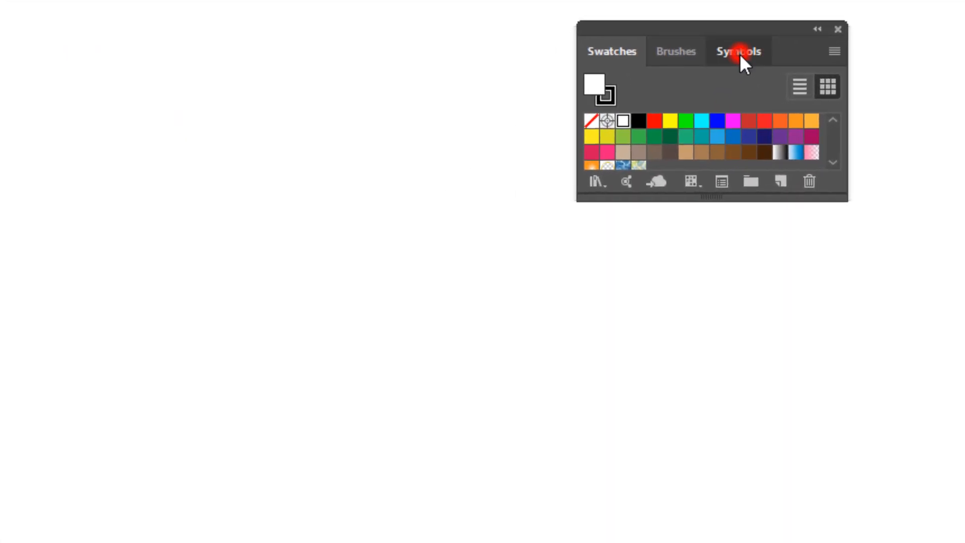
pyautogui.moveTo(740, 53); pyautogui.dragTo(184, 88)
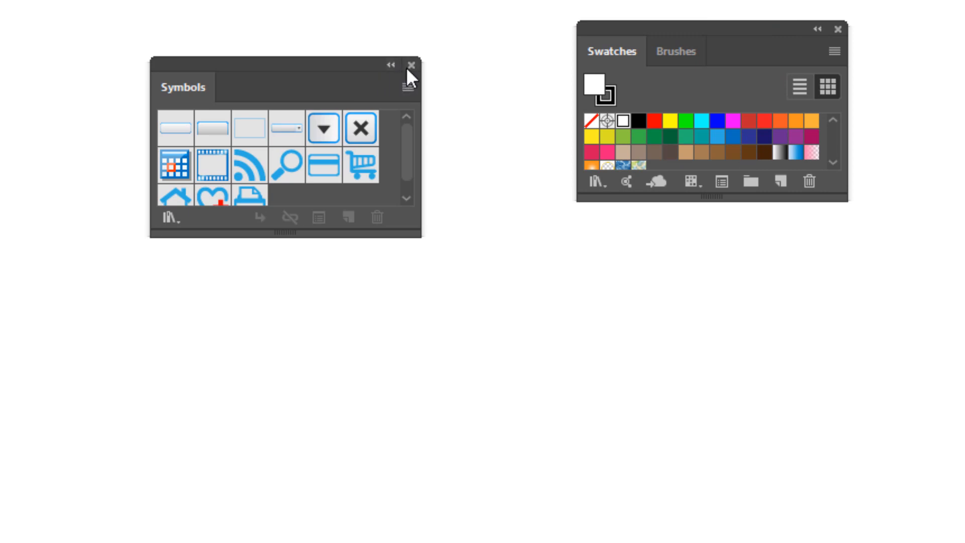
pyautogui.click(412, 65)
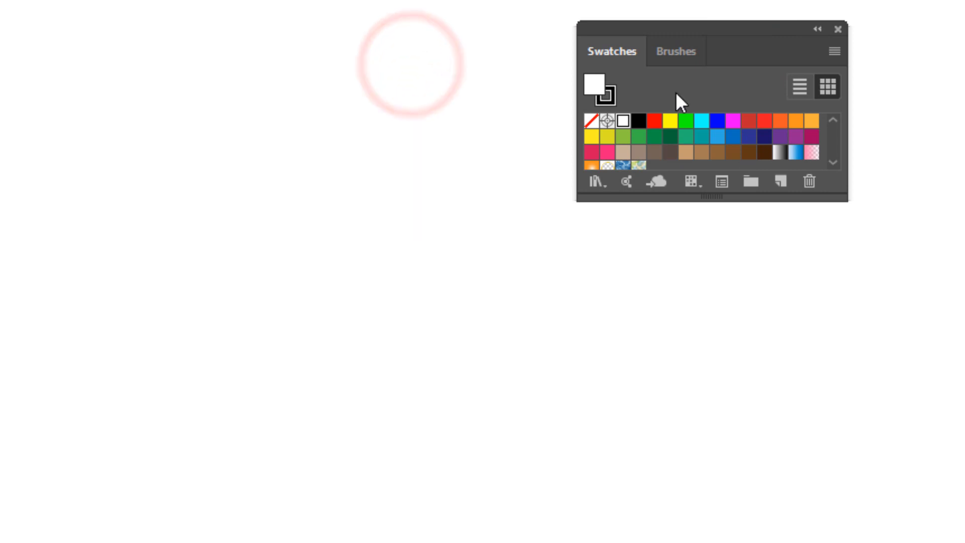
pyautogui.moveTo(610, 27)
pyautogui.mouseDown()
pyautogui.moveTo(71, 173)
pyautogui.moveTo(776, 222)
pyautogui.moveTo(787, 65)
pyautogui.moveTo(606, 143)
pyautogui.moveTo(237, 213)
pyautogui.moveTo(242, 201)
pyautogui.mouseUp()
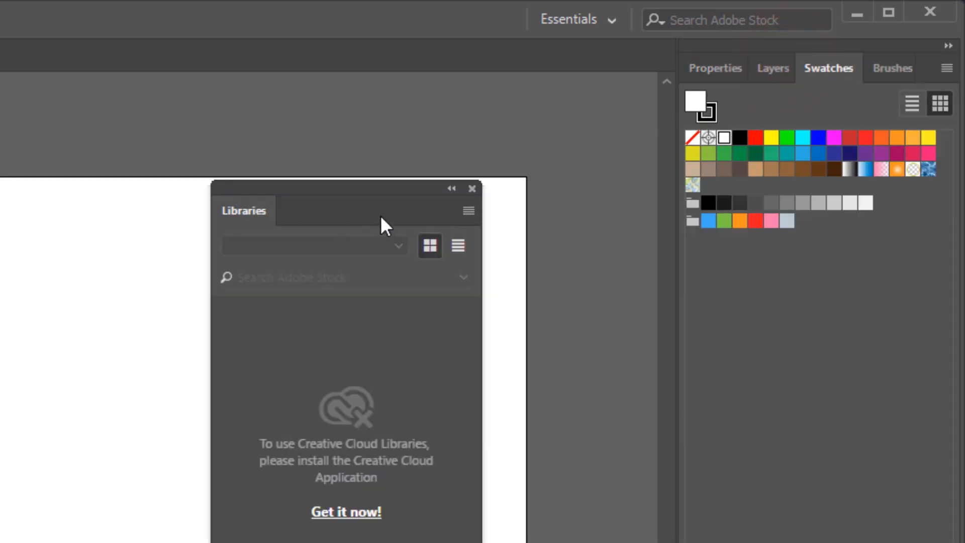
pyautogui.click(473, 189)
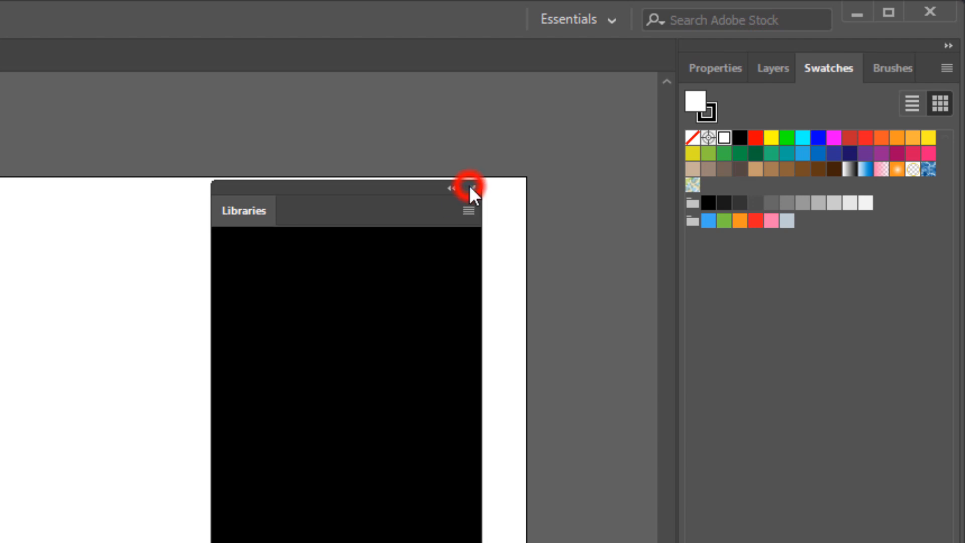
# Open the Cool swatch library from Color Properties, place it beside the docked panels and enlarge it to show all its color groups.
pyautogui.click(946, 68)
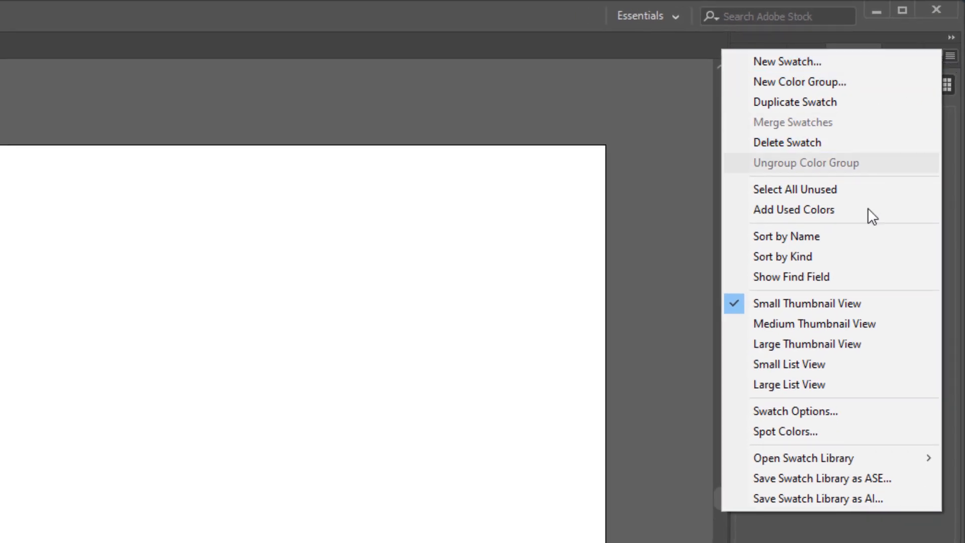
pyautogui.moveTo(885, 455)
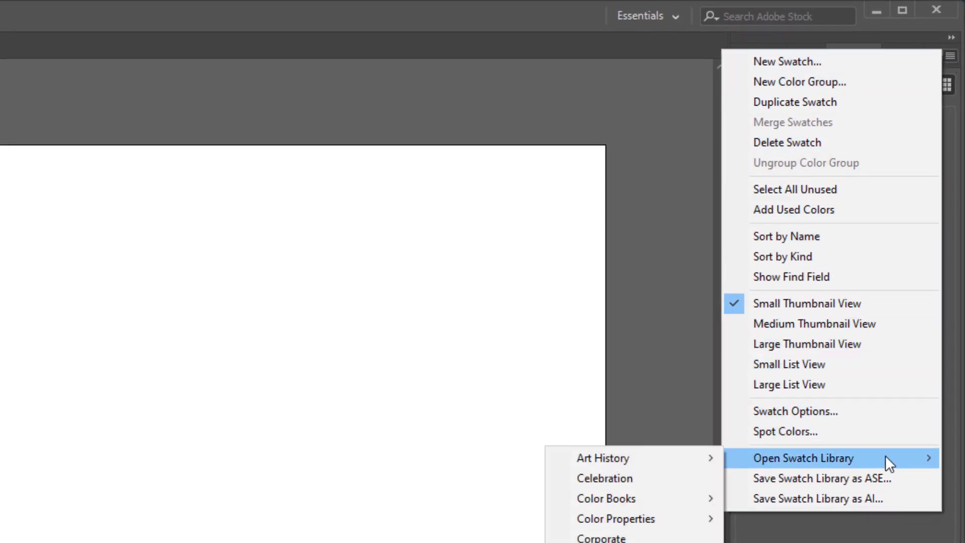
pyautogui.moveTo(676, 517)
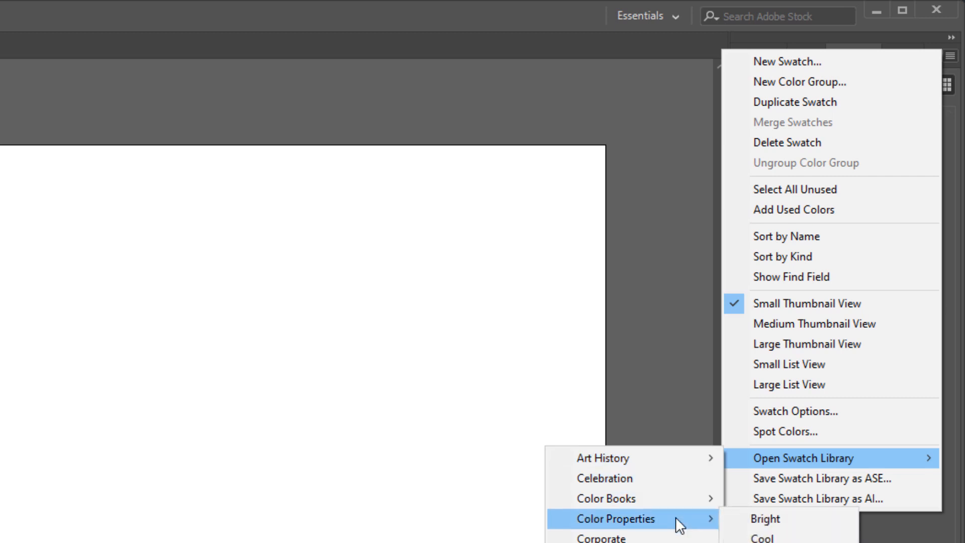
pyautogui.click(766, 539)
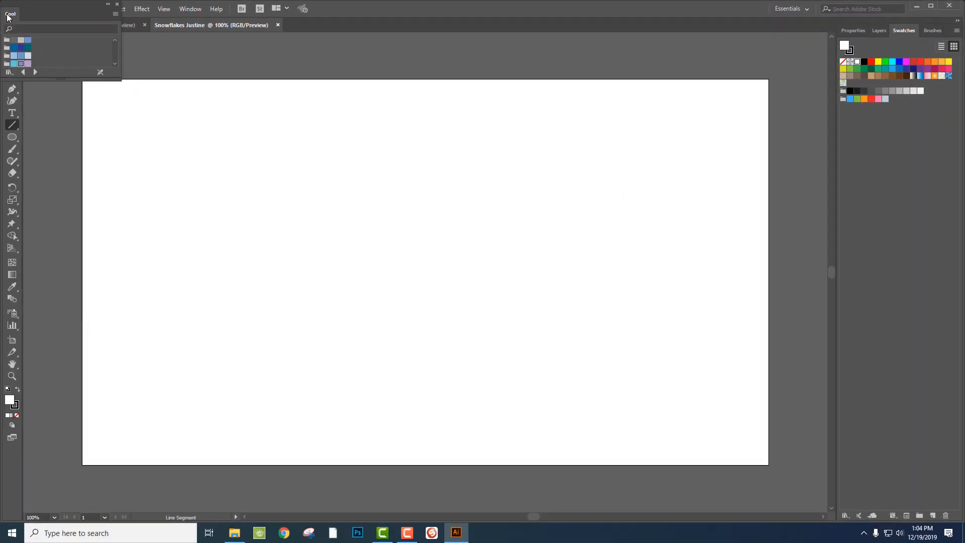
pyautogui.moveTo(8, 17); pyautogui.dragTo(716, 48)
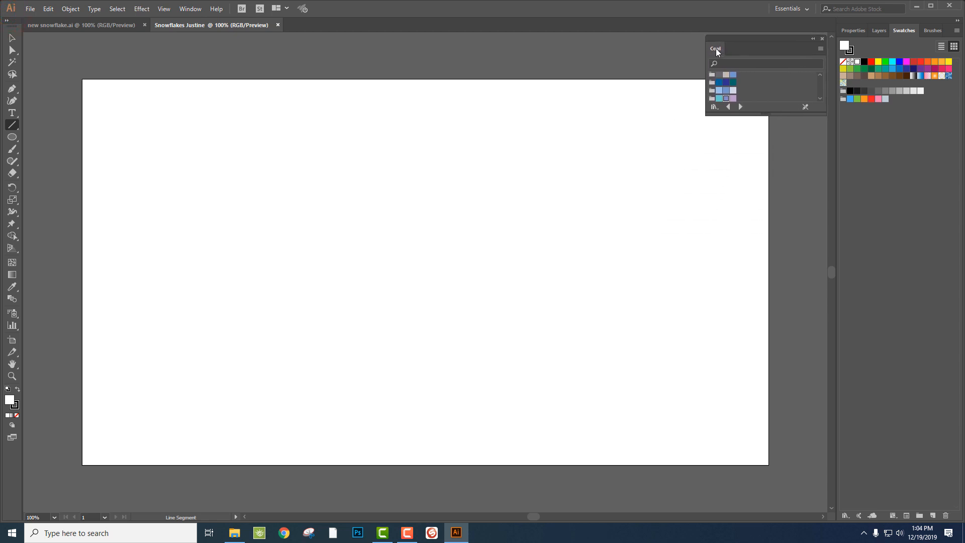
pyautogui.moveTo(766, 116); pyautogui.dragTo(773, 210)
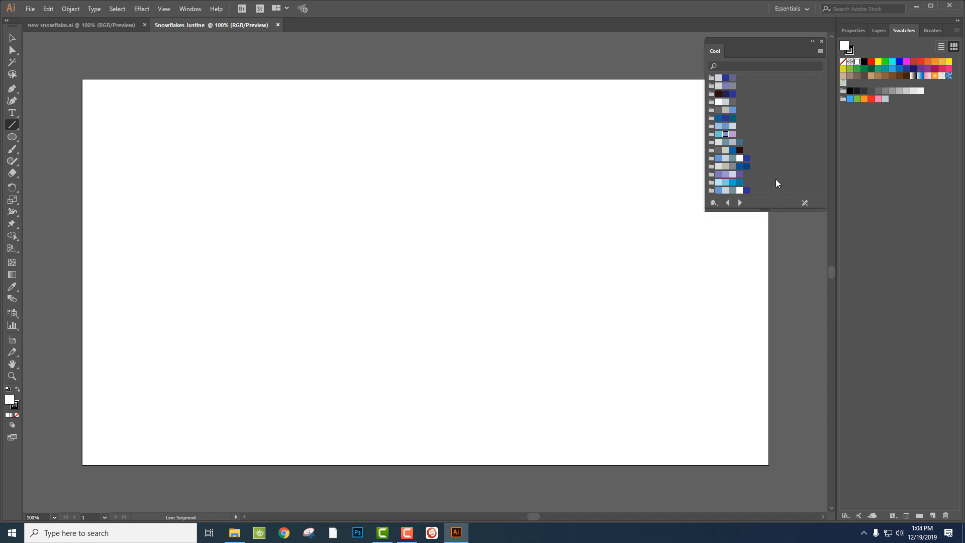
# Set the stroke to the turquoise swatch from the Cool library, the fill to none, and make the stroke active.
pyautogui.click(718, 136)
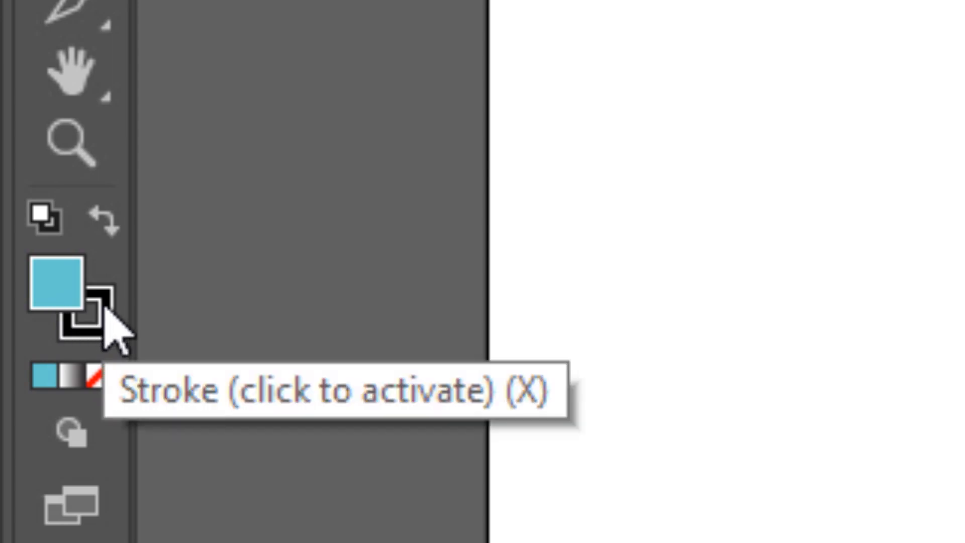
pyautogui.click(98, 223)
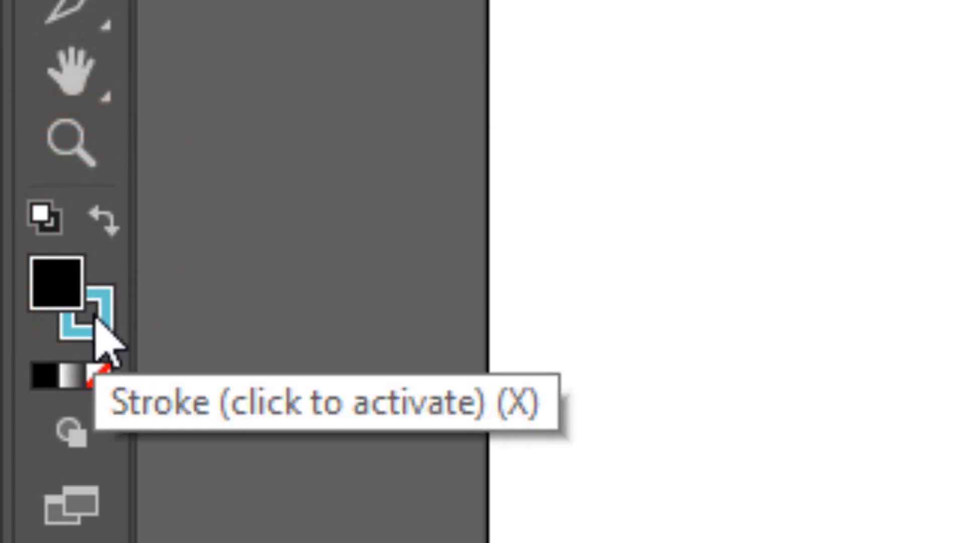
pyautogui.click(95, 378)
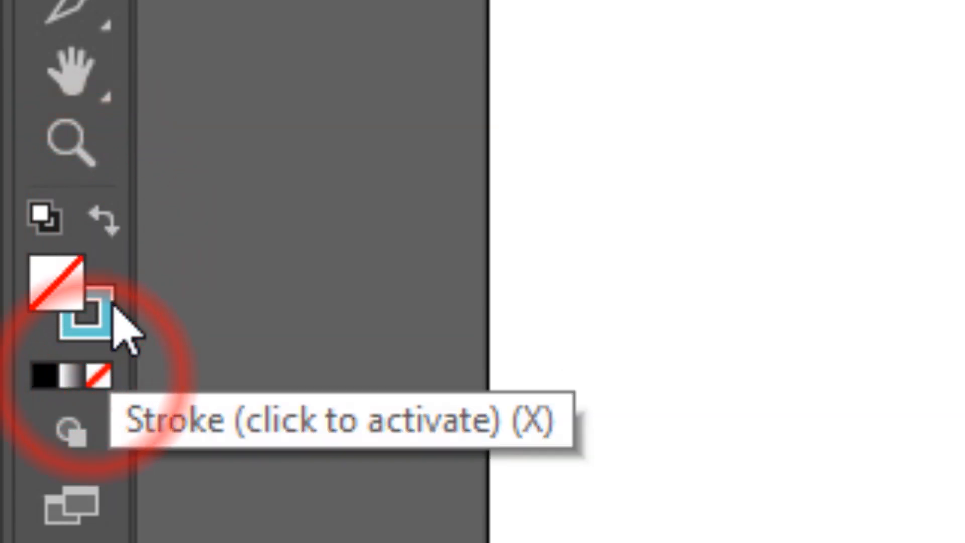
pyautogui.click(104, 309)
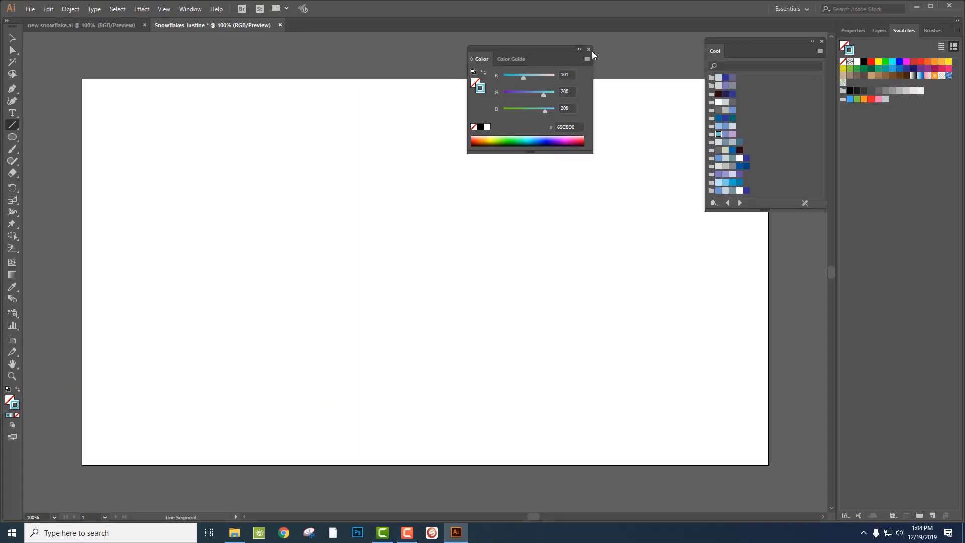
# Draw a straight vertical line about 188 px long near the middle of the artboard.
pyautogui.click(589, 50)
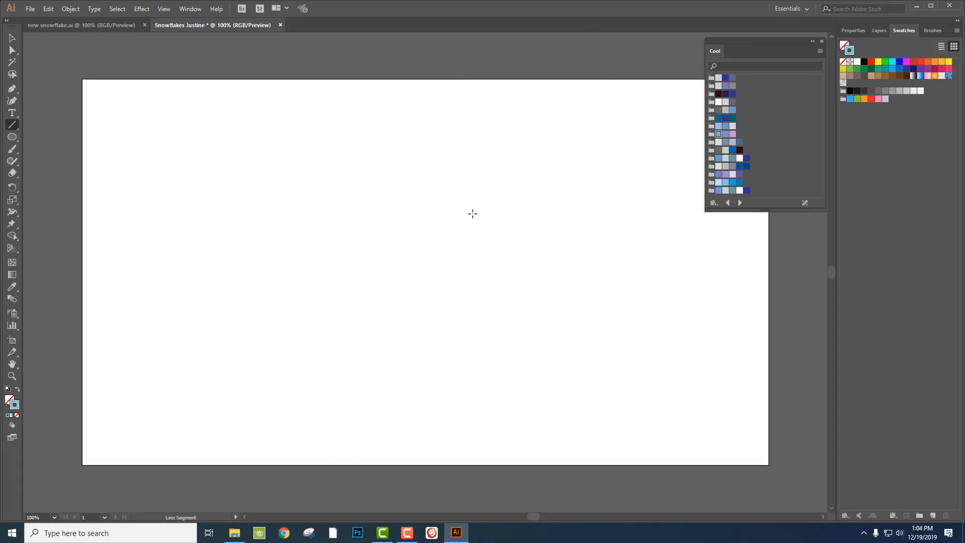
pyautogui.moveTo(466, 205)
pyautogui.mouseDown()
pyautogui.moveTo(459, 304)
pyautogui.moveTo(456, 296)
pyautogui.moveTo(465, 299)
pyautogui.mouseUp()
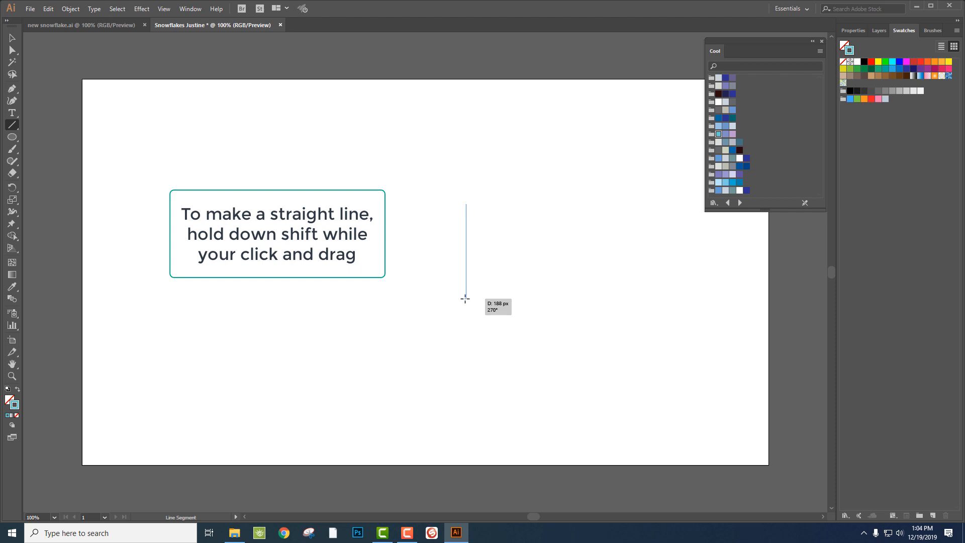
pyautogui.moveTo(465, 299); pyautogui.dragTo(465, 299)
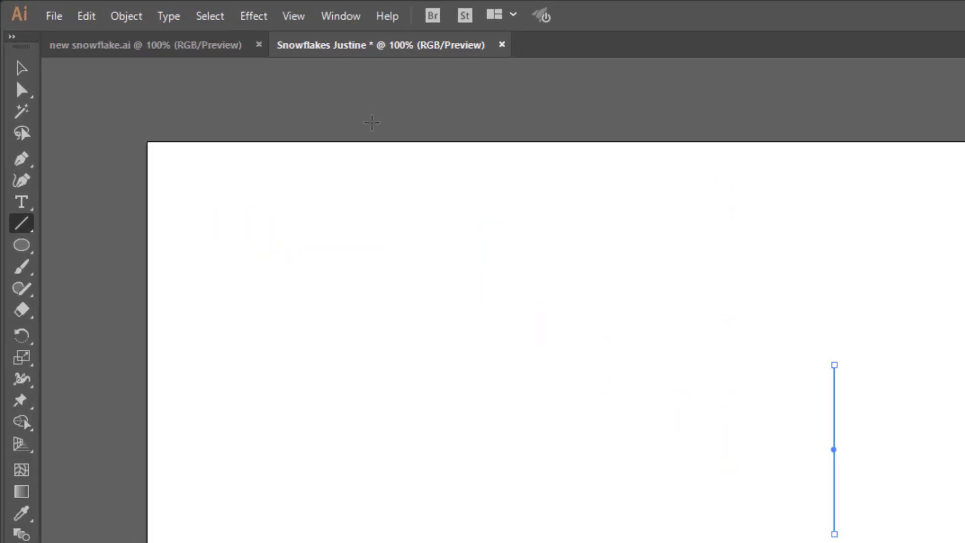
# Show the Stroke panel, group it with the Cool swatch library and expand it to its full options.
pyautogui.click(191, 9)
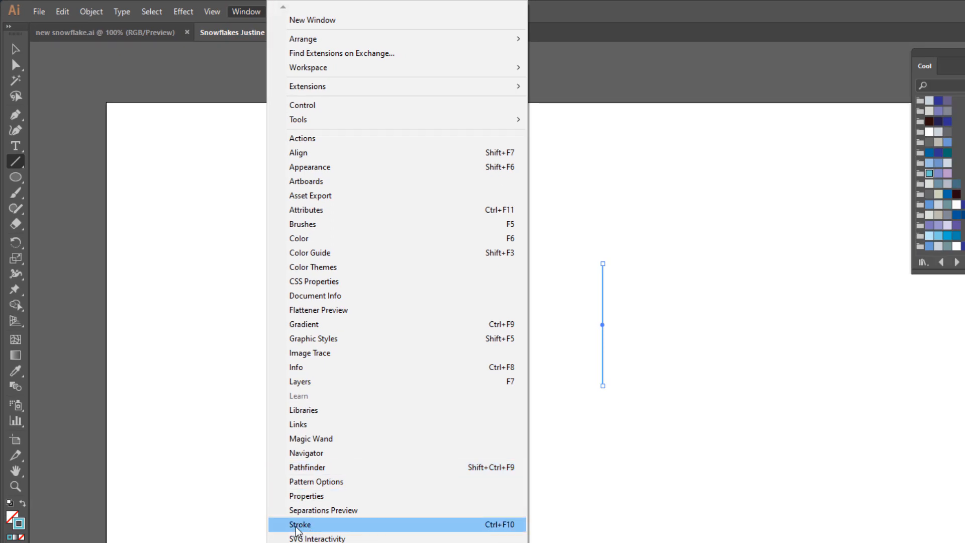
pyautogui.click(299, 526)
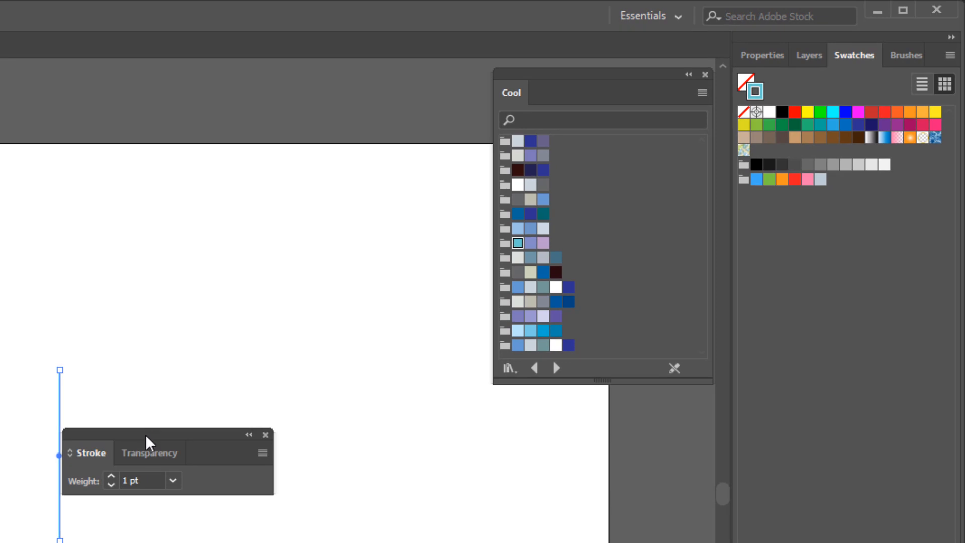
pyautogui.moveTo(146, 434)
pyautogui.mouseDown()
pyautogui.moveTo(379, 383)
pyautogui.moveTo(414, 259)
pyautogui.moveTo(463, 227)
pyautogui.moveTo(554, 94)
pyautogui.mouseUp()
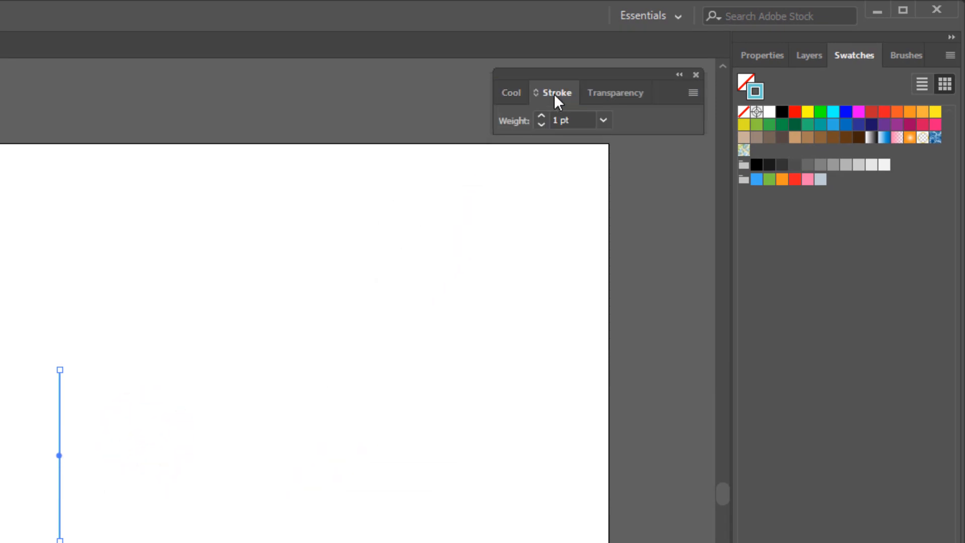
pyautogui.click(692, 93)
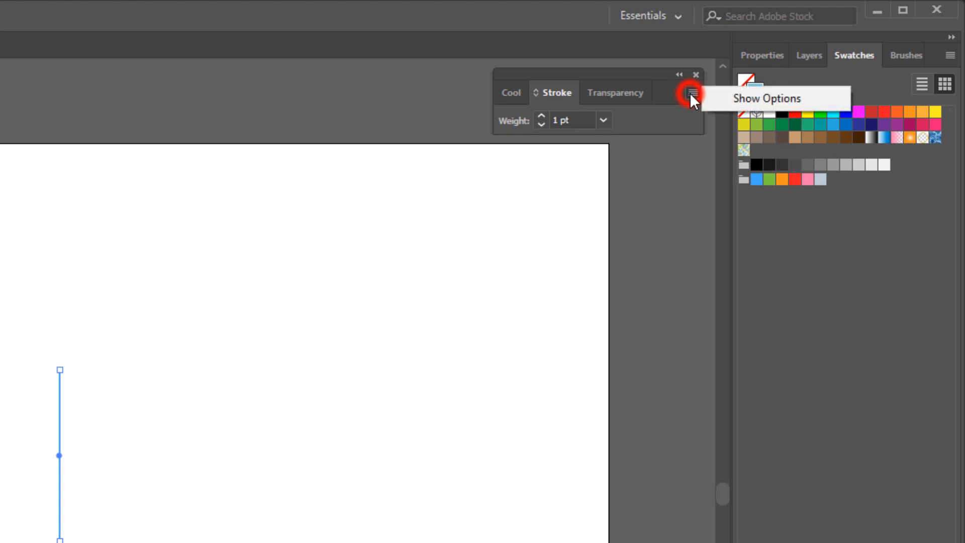
pyautogui.click(747, 98)
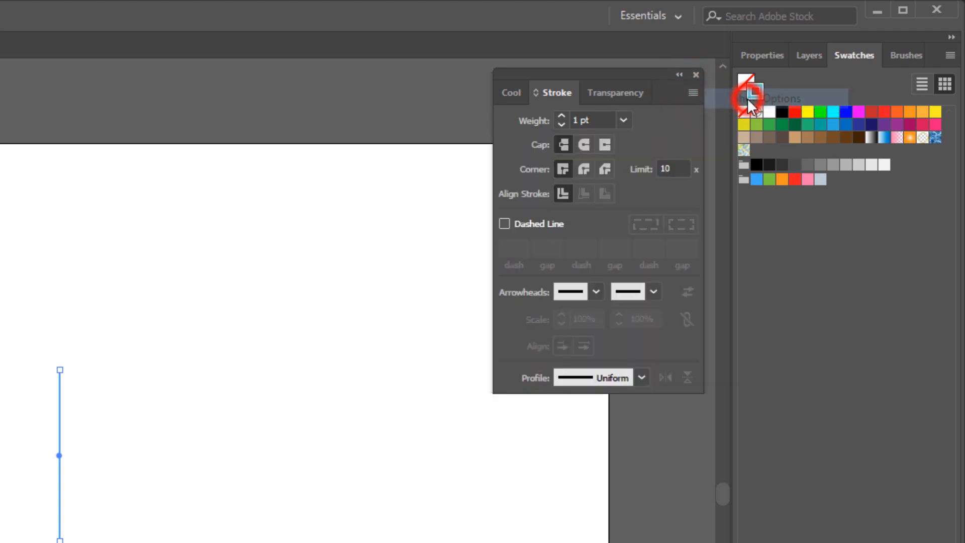
# Set the vertical line's stroke weight to 18 pt.
pyautogui.click(754, 88)
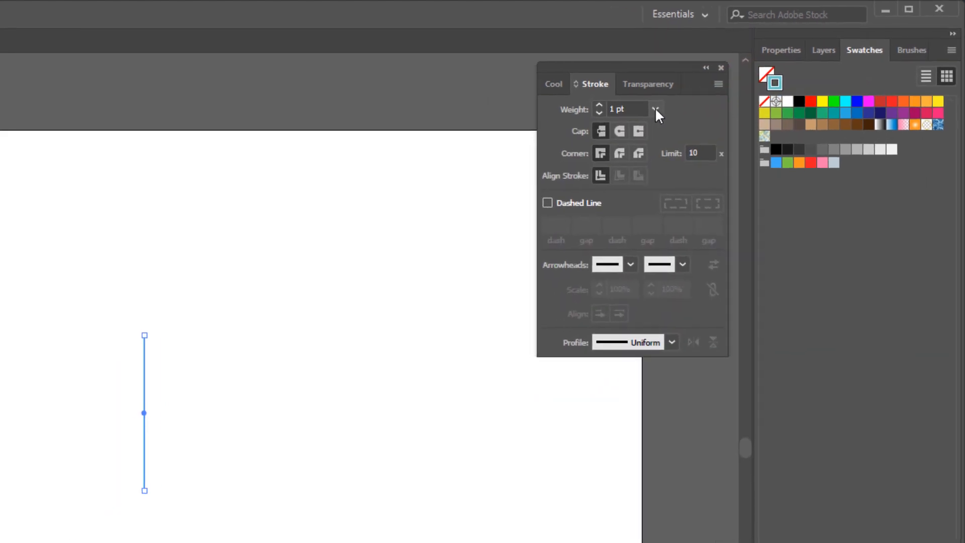
pyautogui.click(626, 120)
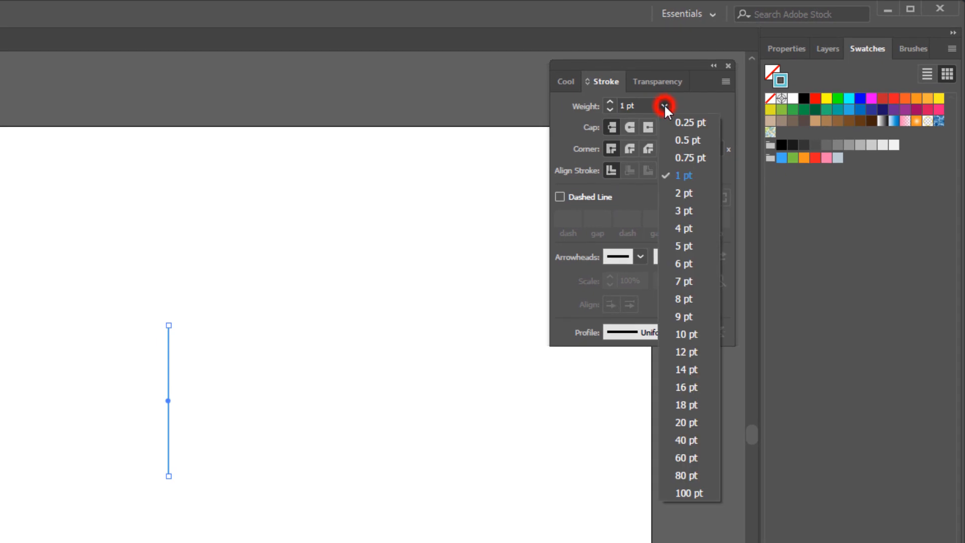
pyautogui.click(692, 404)
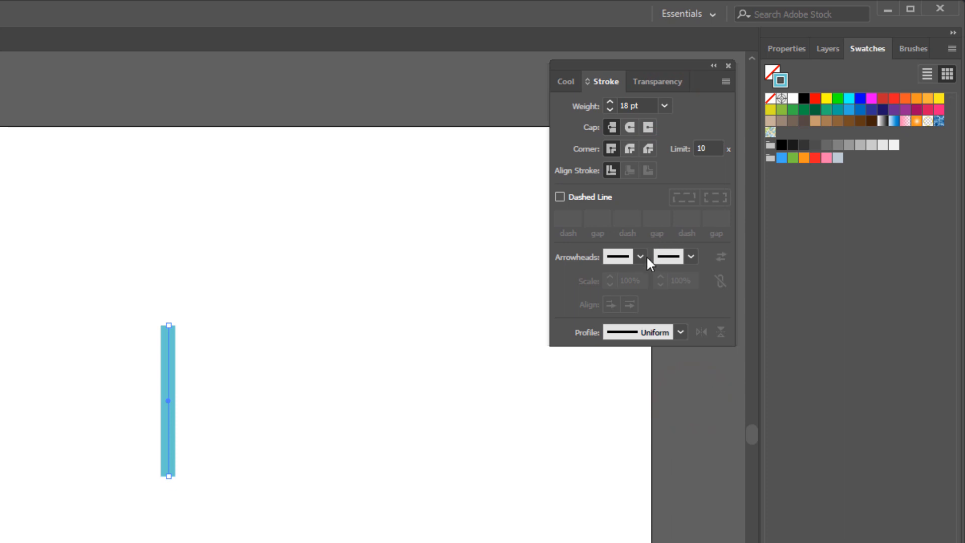
# Apply Width Profile 2 to the vertical line and give its start the Arrow 14 arrowhead.
pyautogui.click(681, 330)
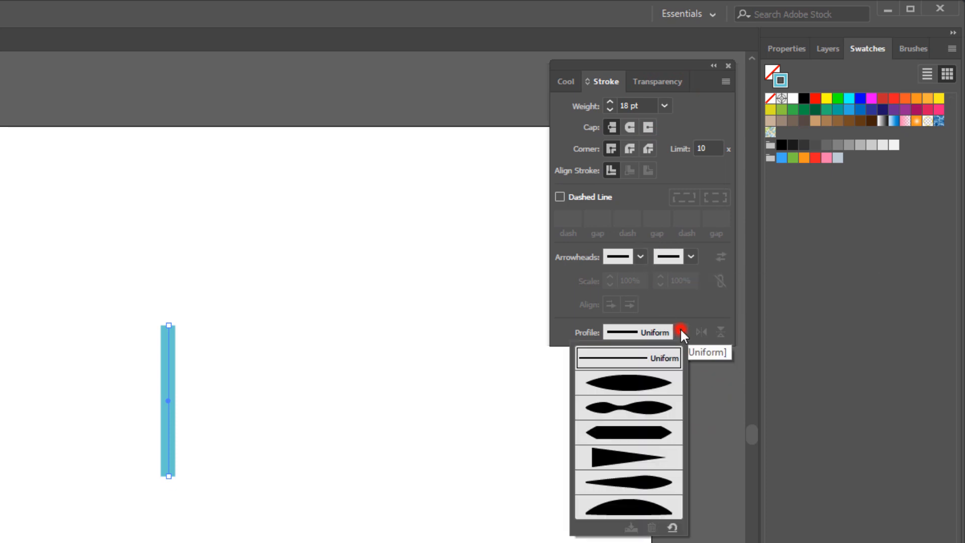
pyautogui.click(642, 410)
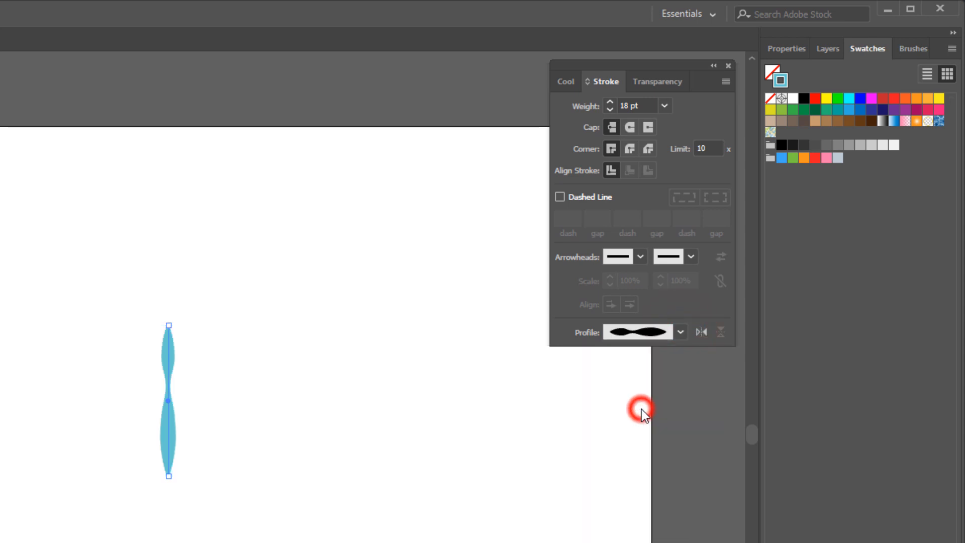
pyautogui.click(641, 256)
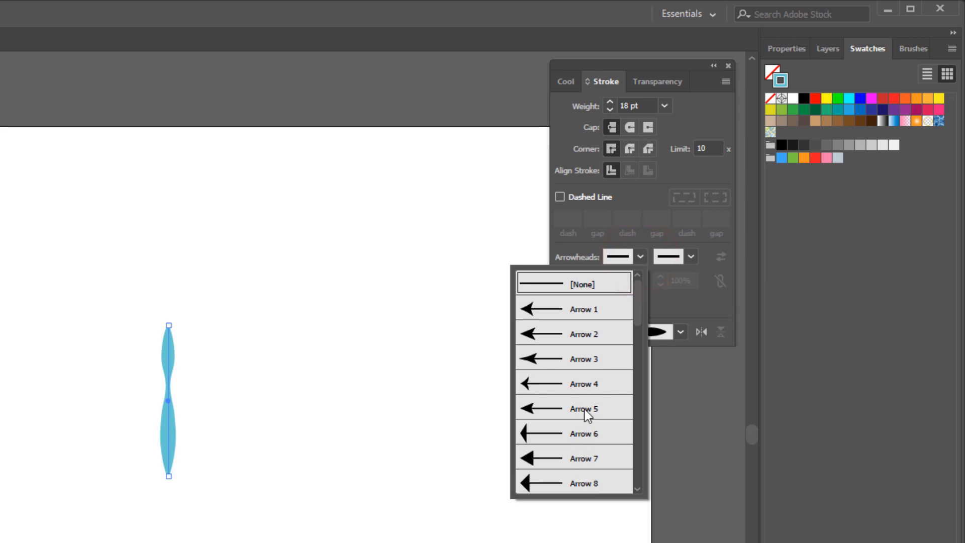
pyautogui.scroll(-3, 584, 409)
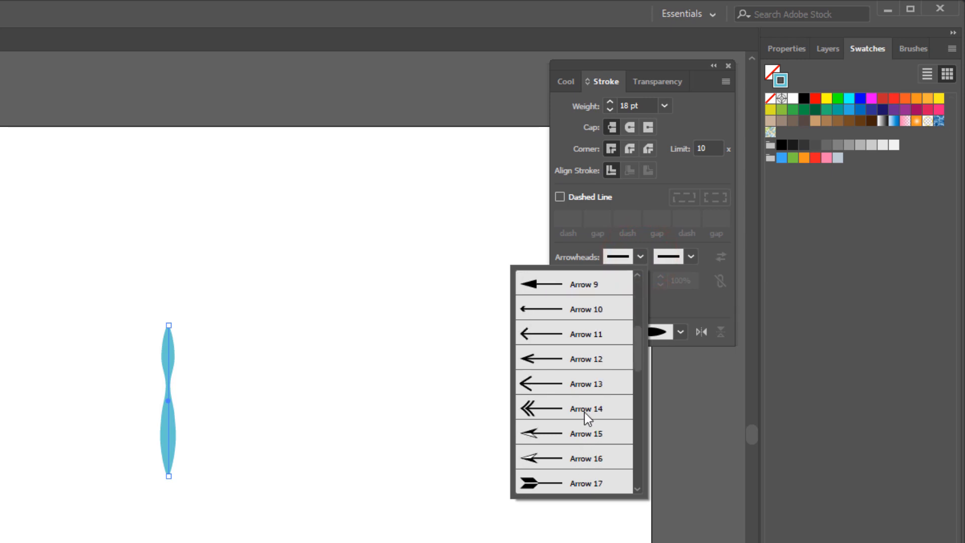
pyautogui.click(585, 411)
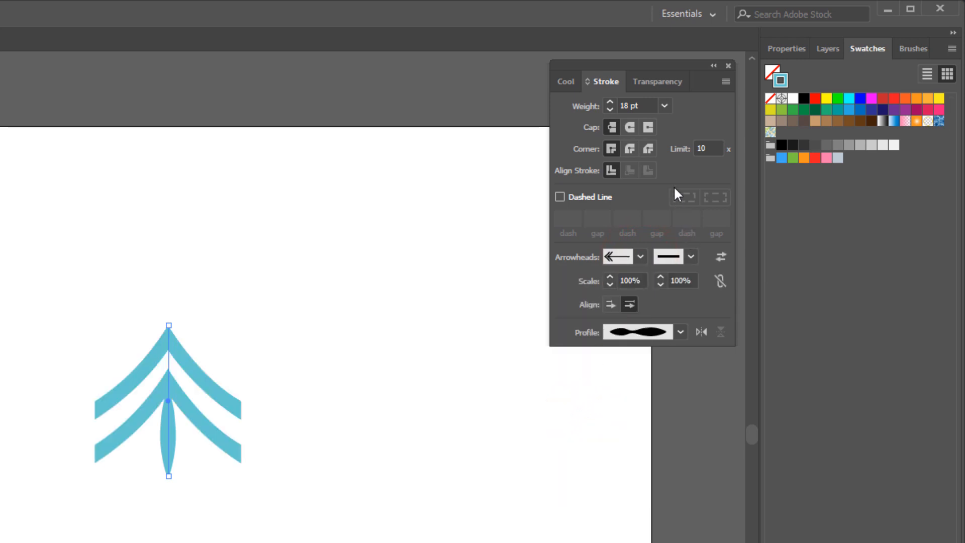
# Set the double-chevron arrow line's stroke weight to 10 pt.
pyautogui.click(665, 107)
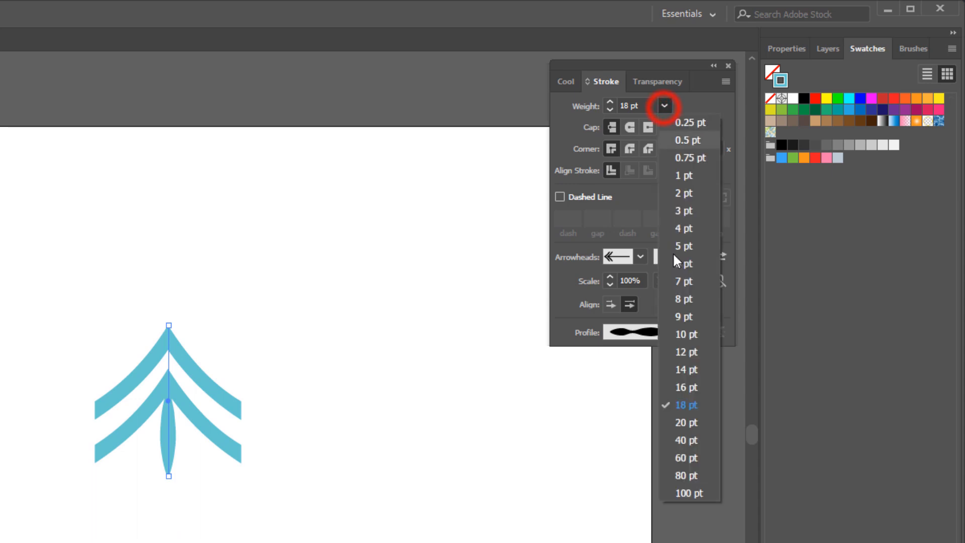
pyautogui.click(694, 334)
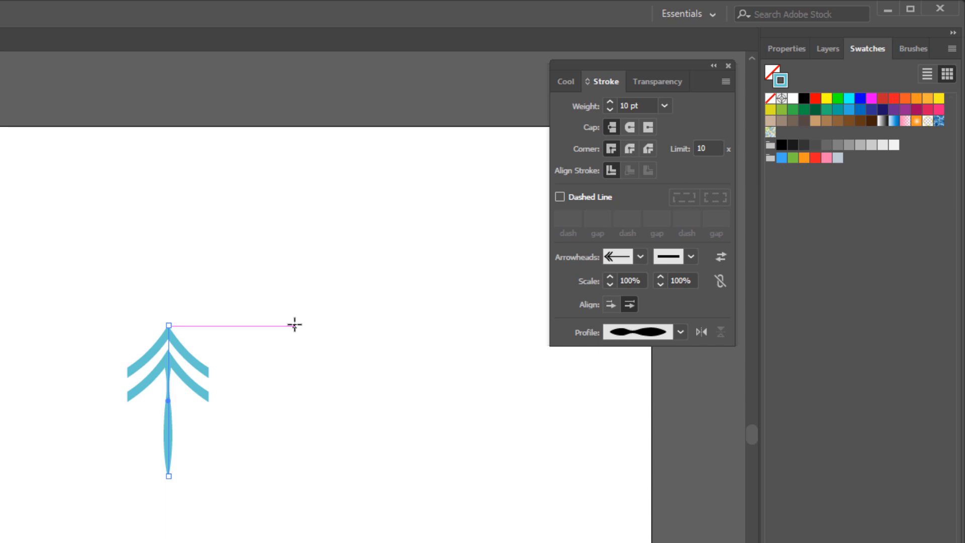
# Draw a second vertical line beside the first, level with it and equally long, with a 10 pt weight and Width Profile 5.
pyautogui.moveTo(295, 324); pyautogui.dragTo(294, 475)
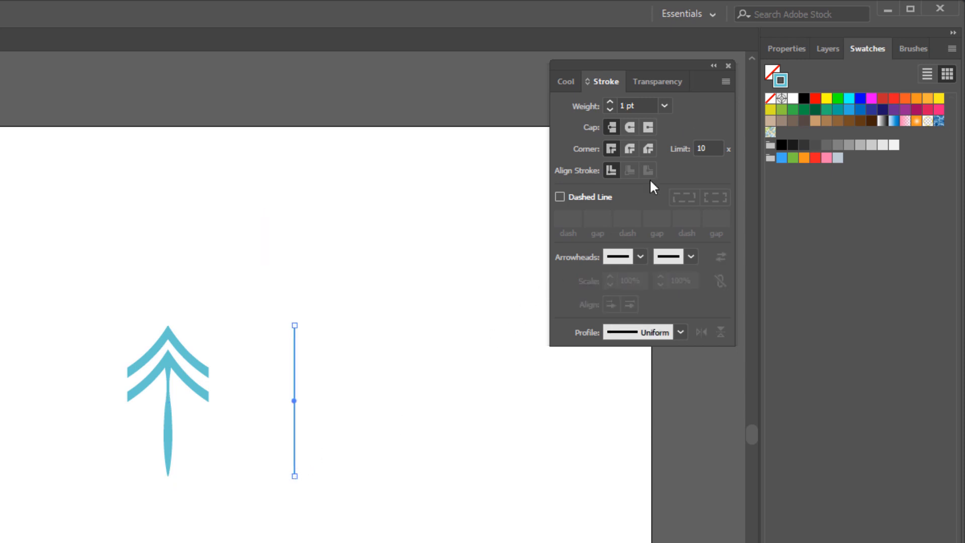
pyautogui.click(665, 105)
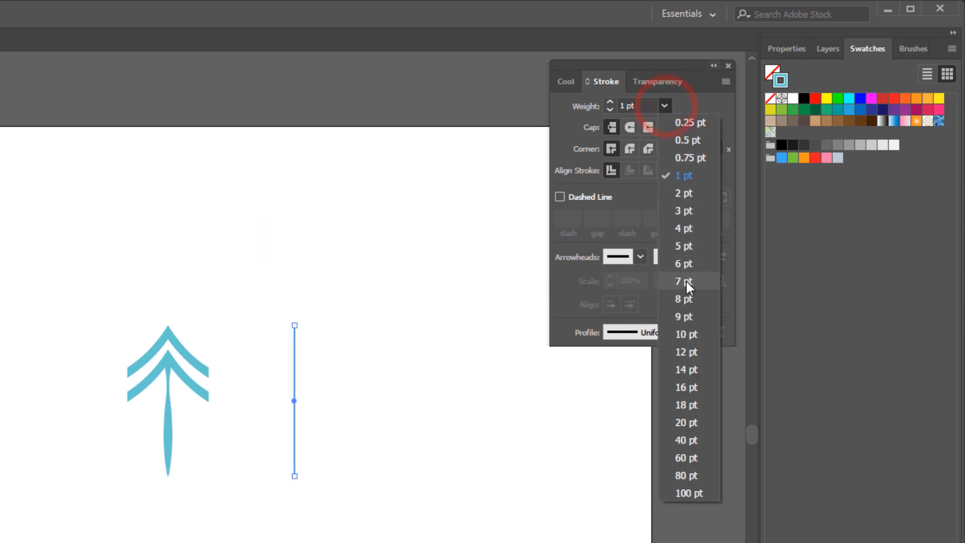
pyautogui.click(687, 333)
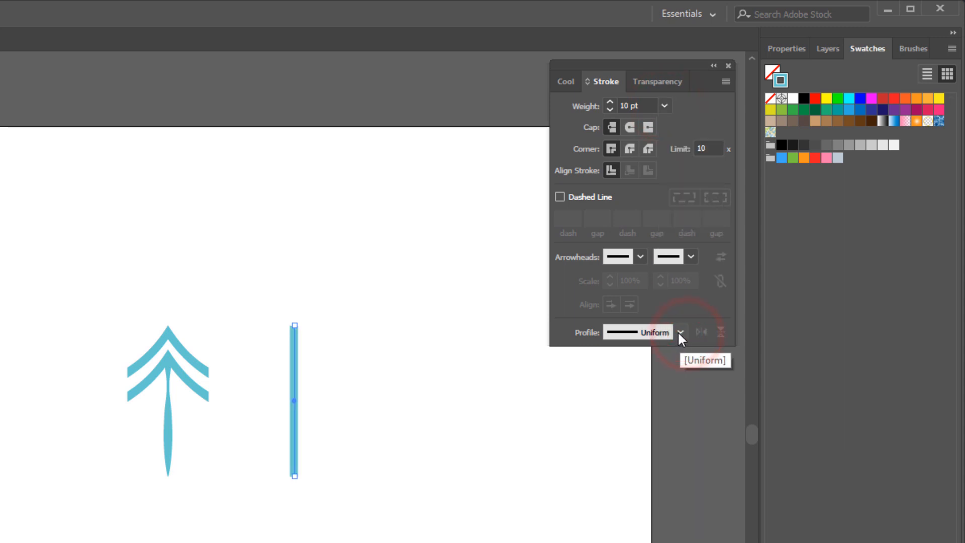
pyautogui.click(681, 331)
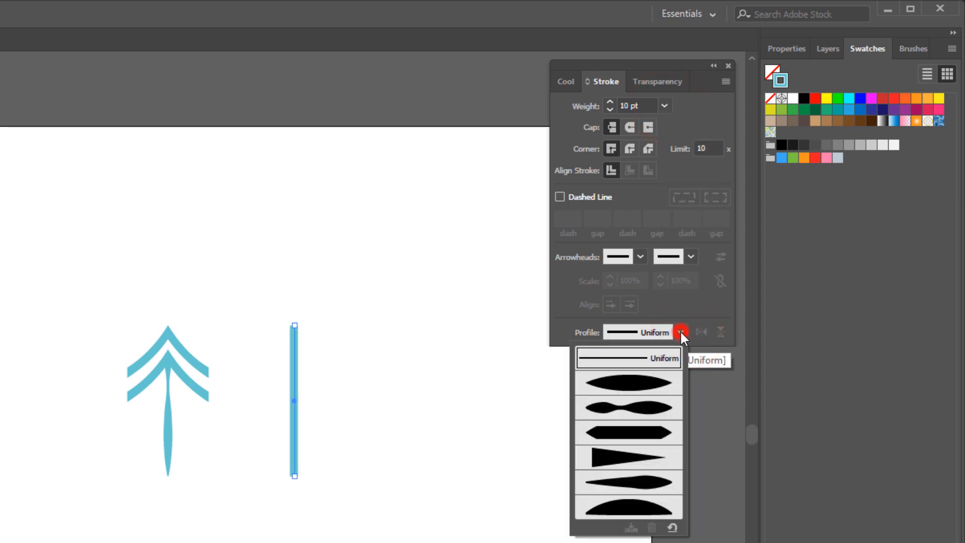
pyautogui.click(648, 482)
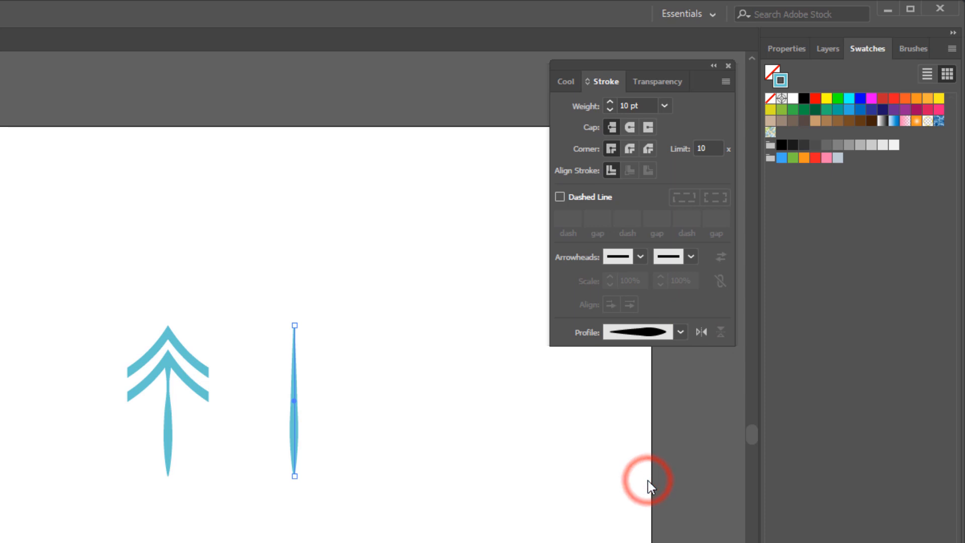
# Try flipping the second line's width profile along its length.
pyautogui.click(700, 331)
pyautogui.click(701, 330)
pyautogui.click(701, 330)
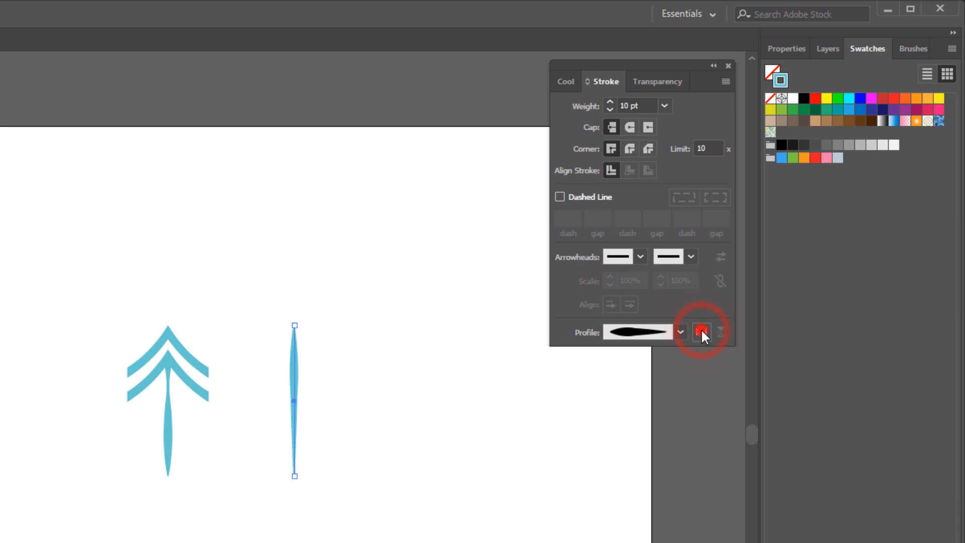
pyautogui.click(701, 330)
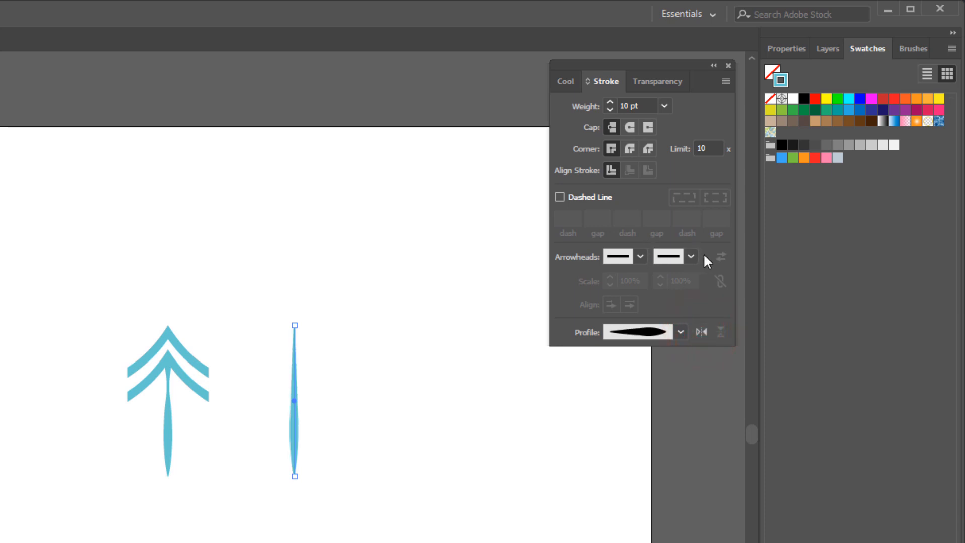
# Set the second line's end arrowhead to Arrow 4.
pyautogui.click(688, 257)
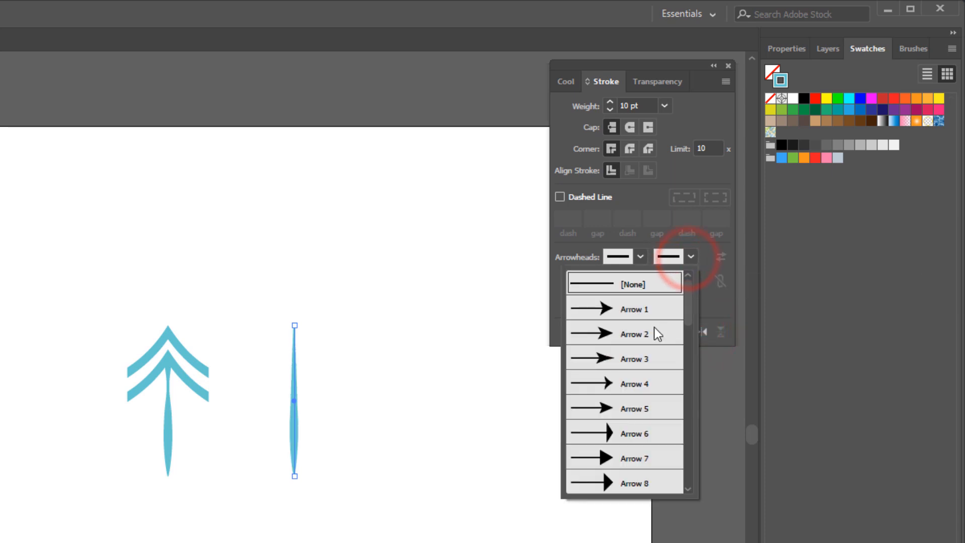
pyautogui.click(615, 382)
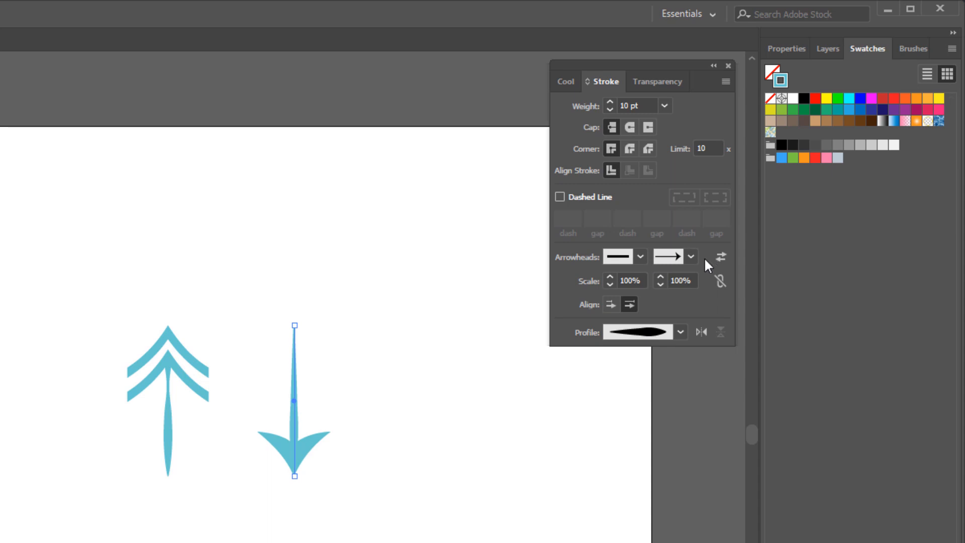
# Try swapping the second line's start and end arrowheads.
pyautogui.click(722, 255)
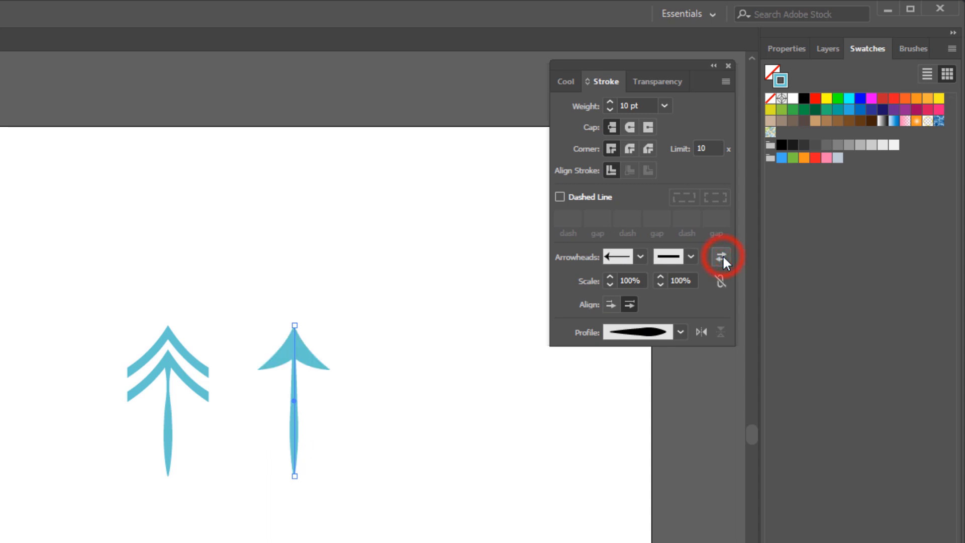
pyautogui.click(723, 255)
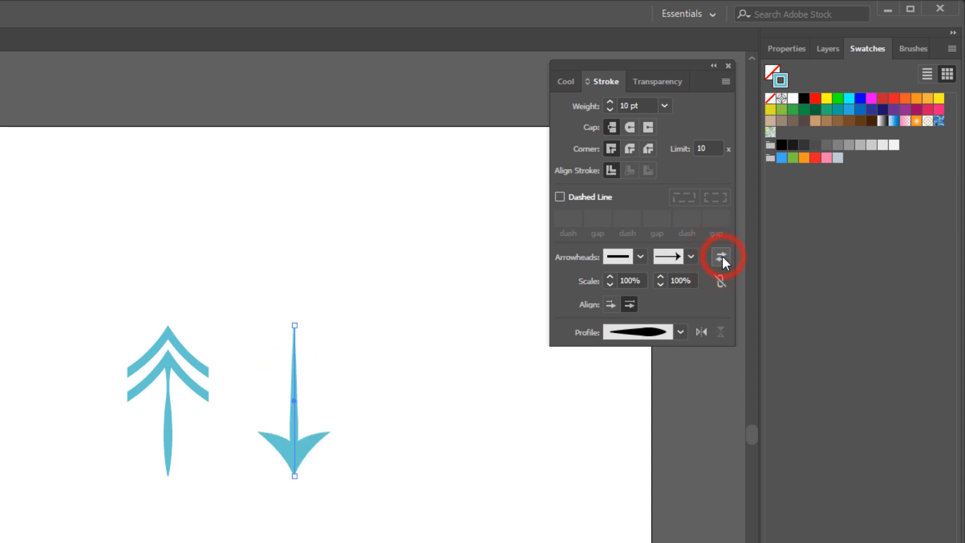
pyautogui.click(722, 255)
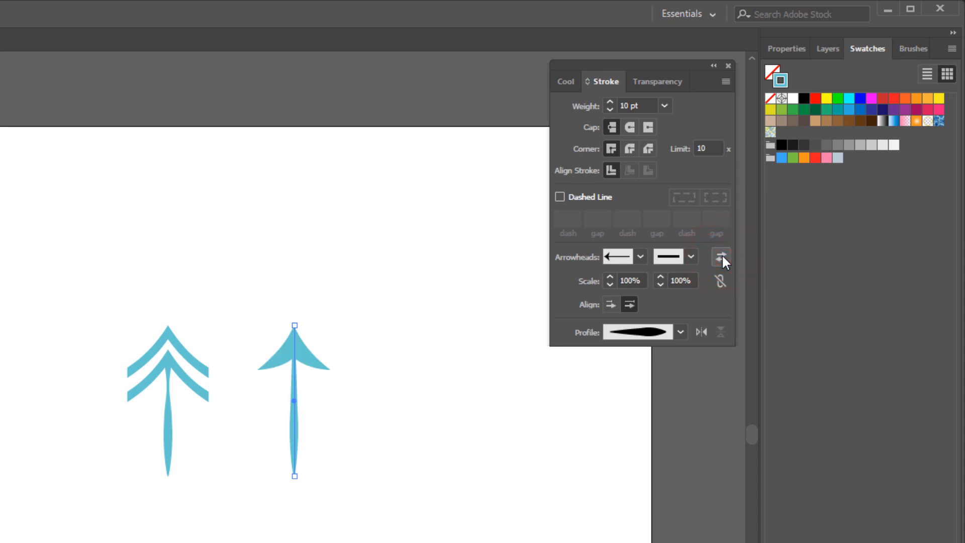
pyautogui.click(722, 255)
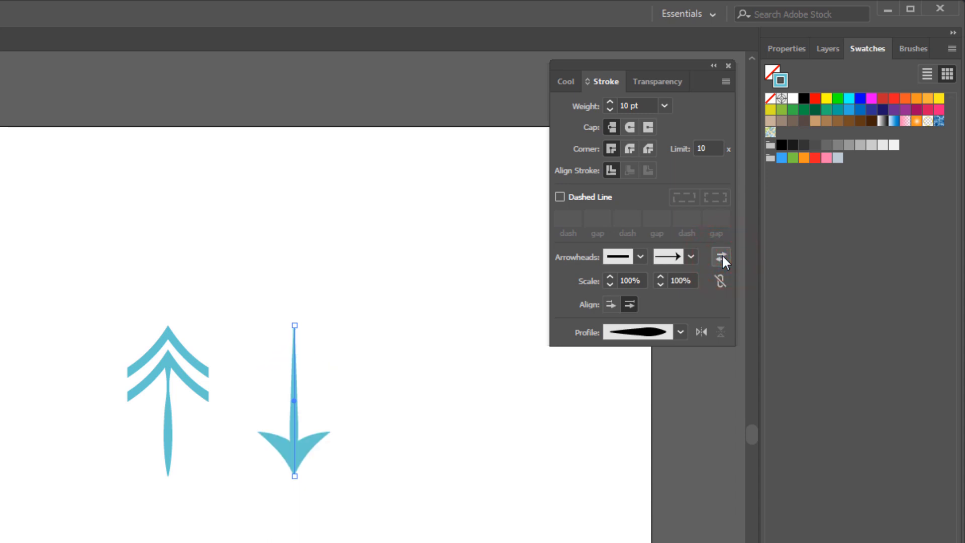
# Move the second line above the first so their arrow tips meet, and shorten it from its upper end to about half its length.
pyautogui.press('v')
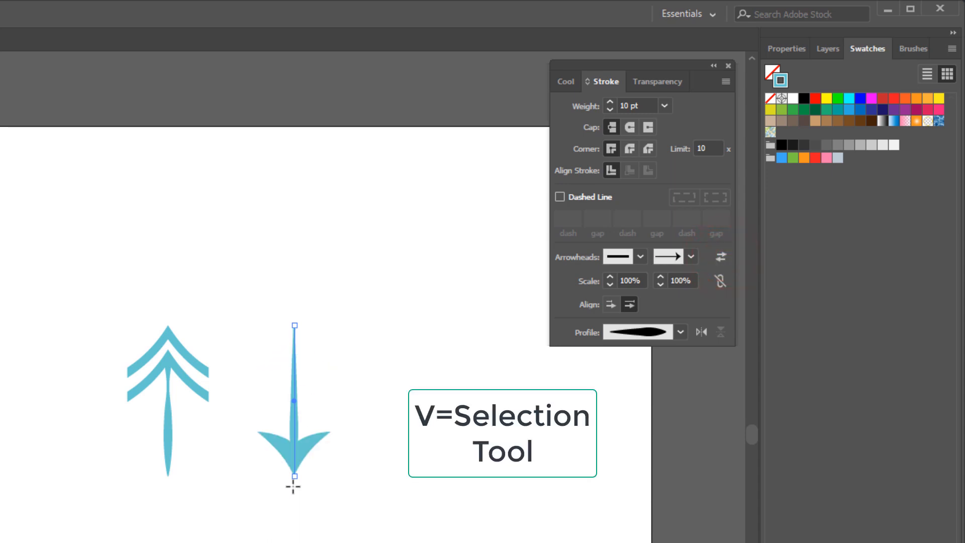
pyautogui.click(294, 401)
pyautogui.moveTo(295, 401); pyautogui.dragTo(165, 244)
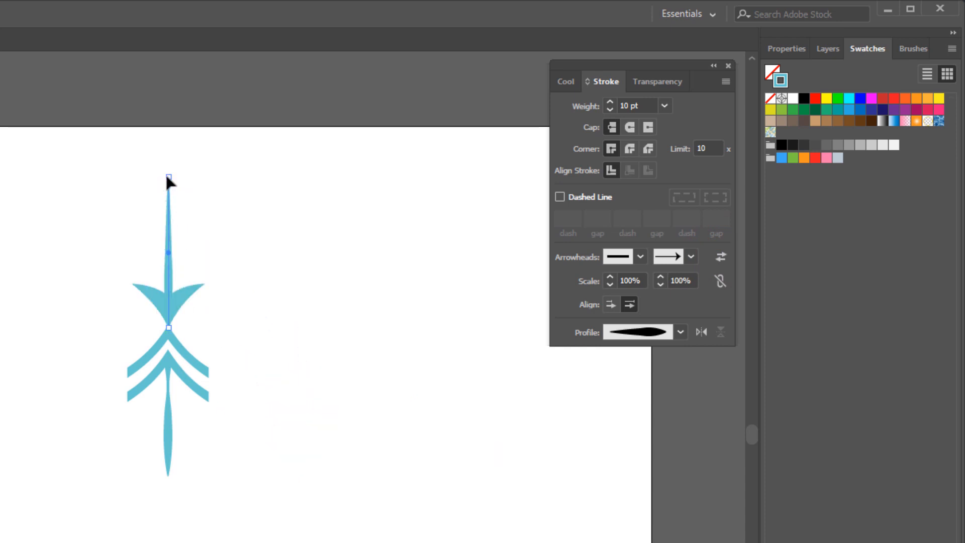
pyautogui.moveTo(169, 177); pyautogui.dragTo(169, 252)
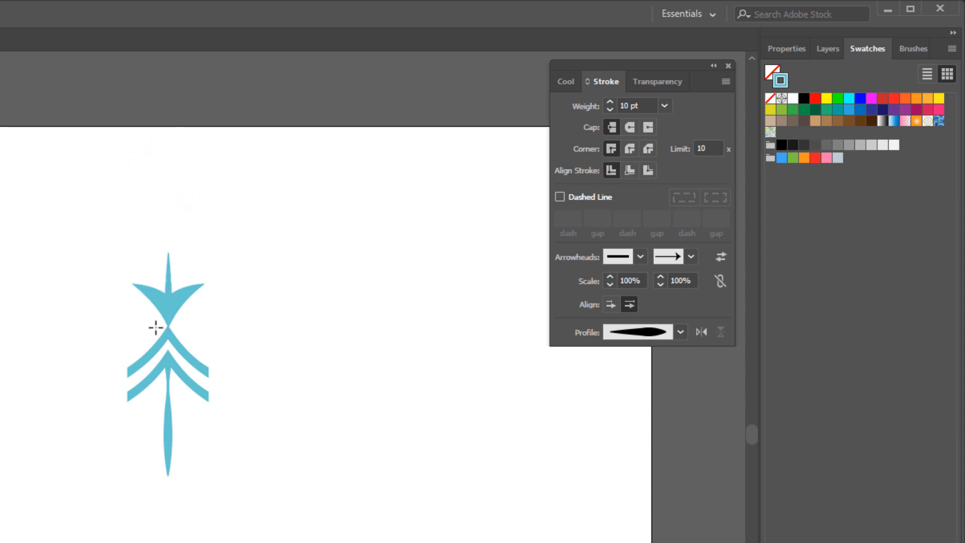
# Draw a third vertical line beside the motif with a 16 pt weight and Width Profile 2, shortened from its upper end to just over half.
pyautogui.moveTo(328, 307)
pyautogui.mouseDown()
pyautogui.moveTo(316, 444)
pyautogui.moveTo(327, 468)
pyautogui.mouseUp()
pyautogui.click(665, 105)
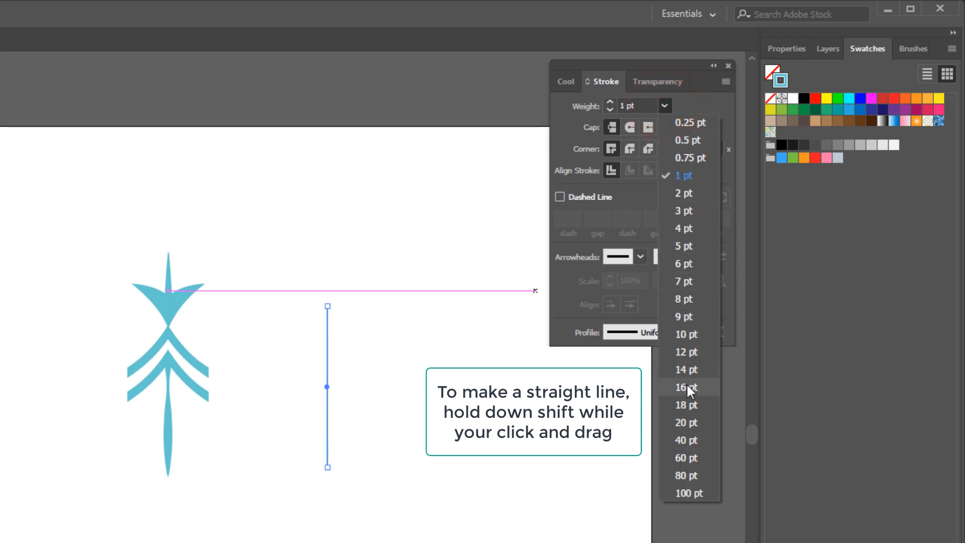
pyautogui.click(687, 386)
pyautogui.click(680, 332)
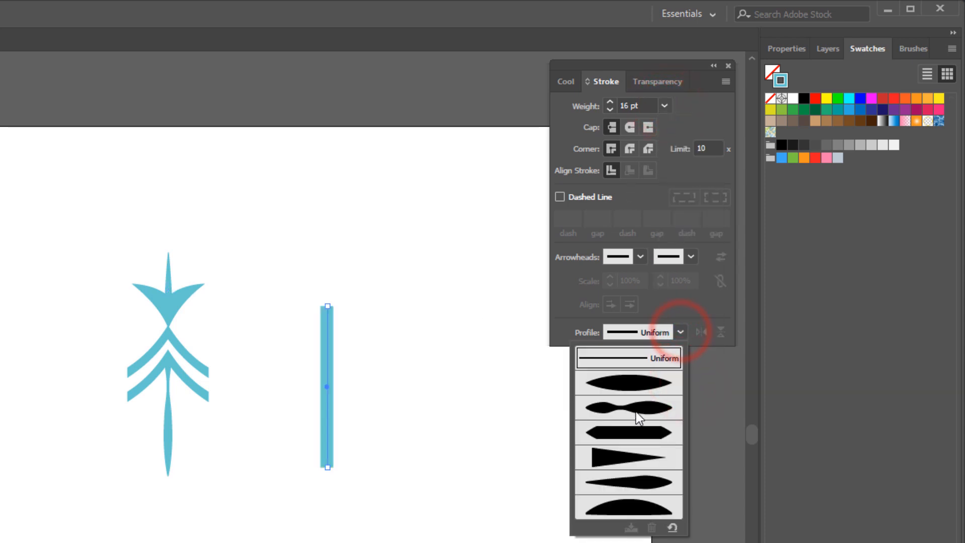
pyautogui.click(639, 413)
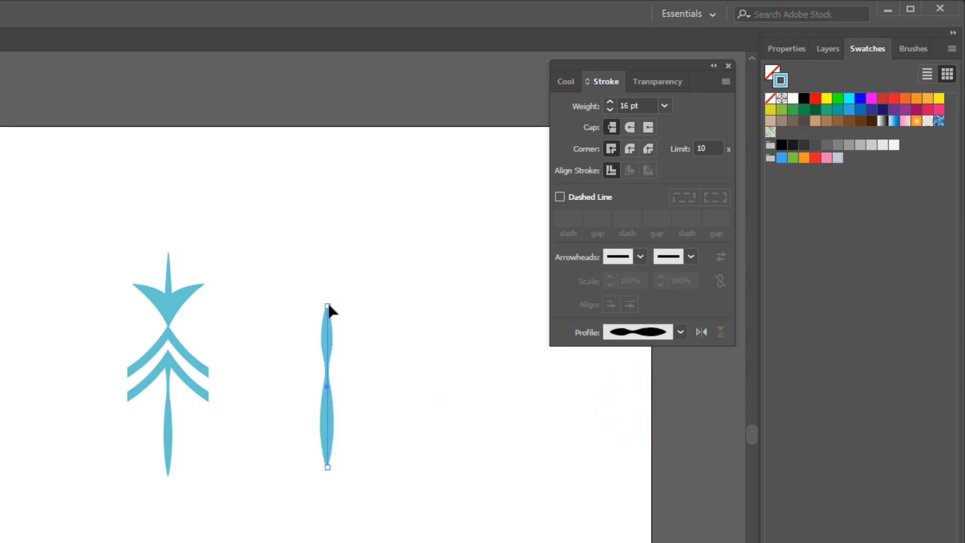
pyautogui.moveTo(328, 306); pyautogui.dragTo(328, 377)
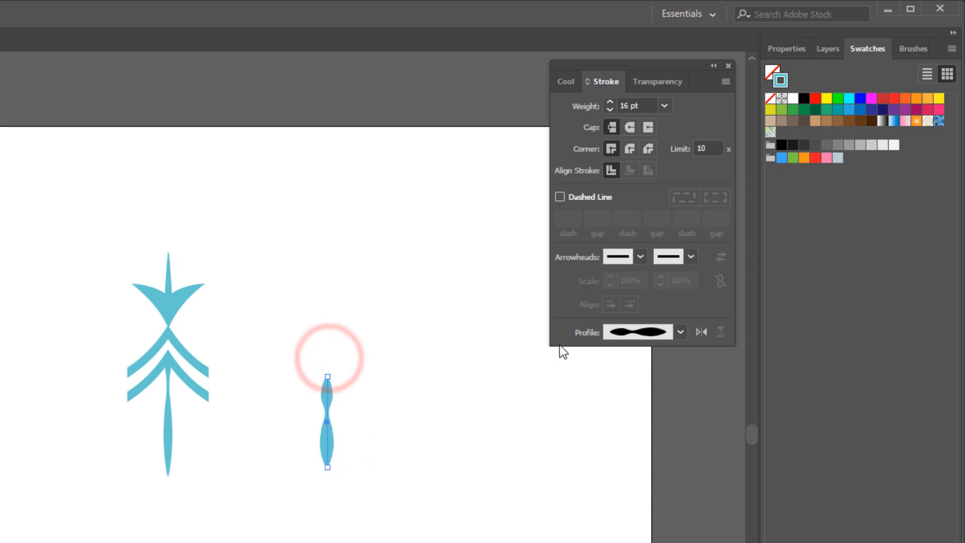
# Try the Arrow 27 and Arrow 26 start arrowheads on the third line.
pyautogui.click(640, 257)
pyautogui.click(538, 451)
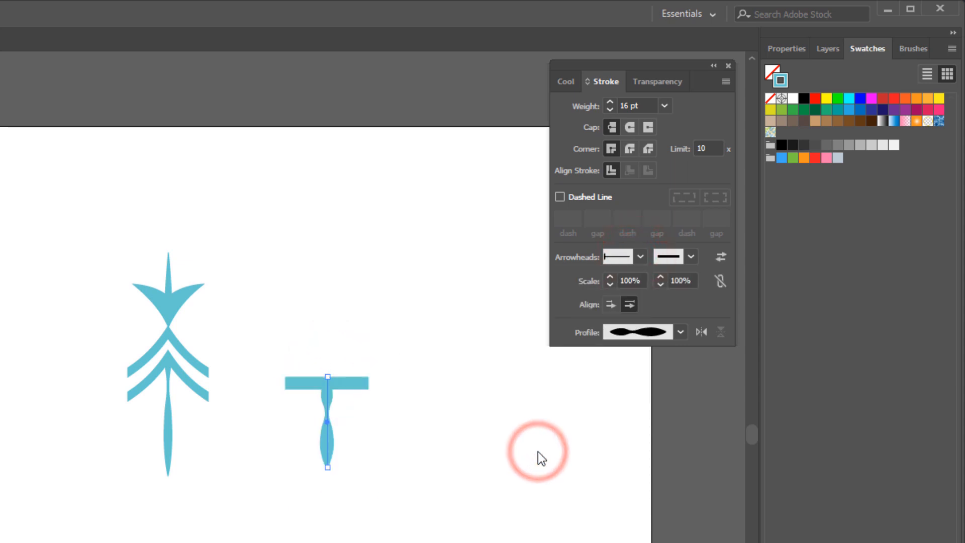
pyautogui.click(640, 256)
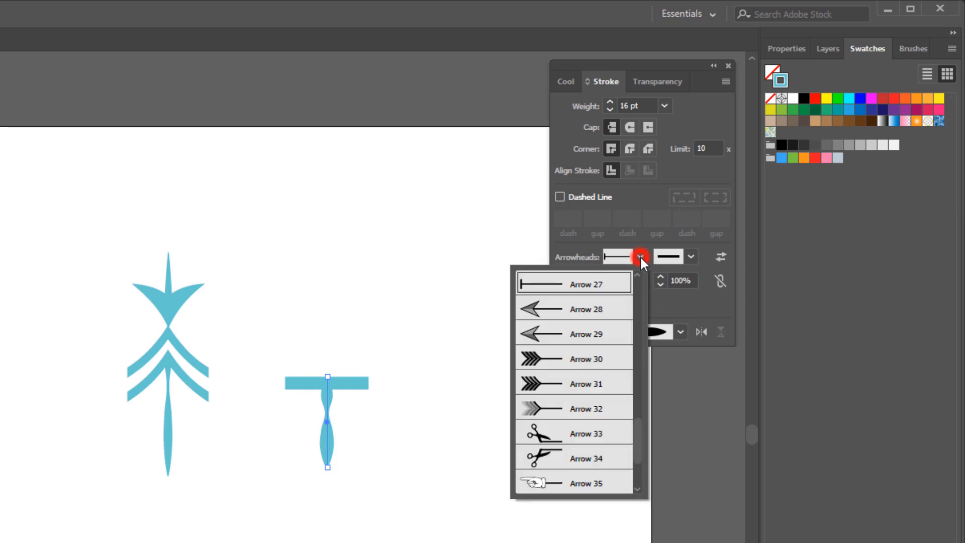
pyautogui.scroll(1, 576, 357)
pyautogui.click(574, 334)
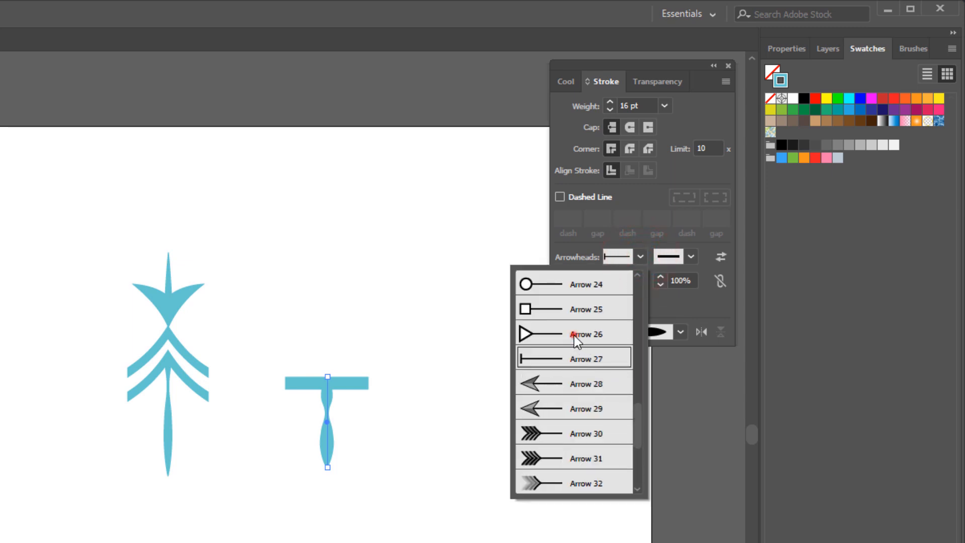
# Give the third line's start a small solid chevron-shaped arrowhead.
pyautogui.click(641, 258)
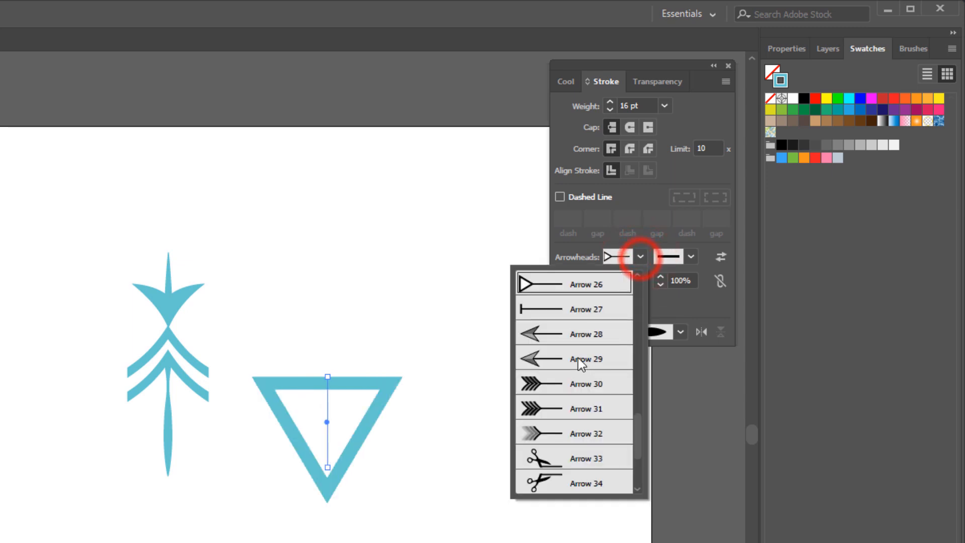
pyautogui.click(579, 358)
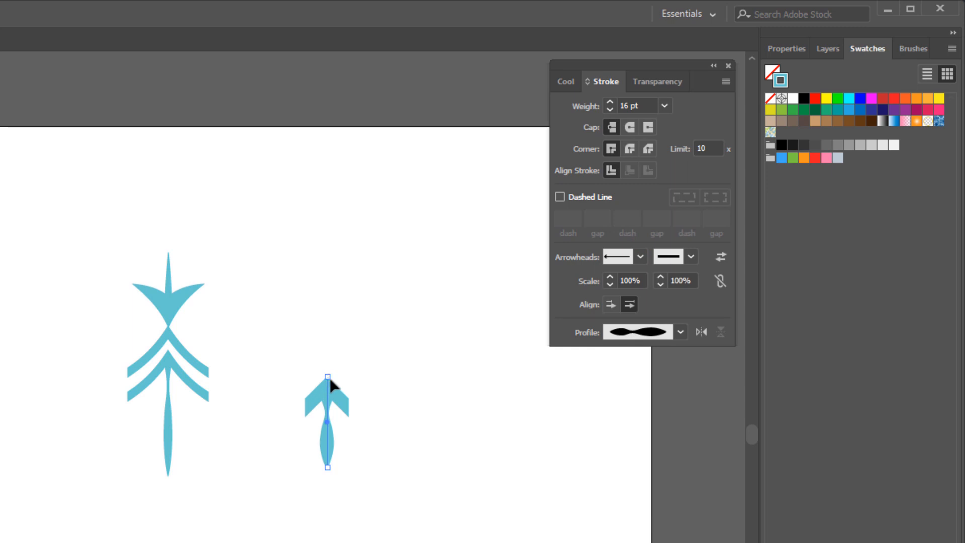
# Rotate the short arrow line 180° and move it onto the lower end of the main vertical motif.
pyautogui.press('r')
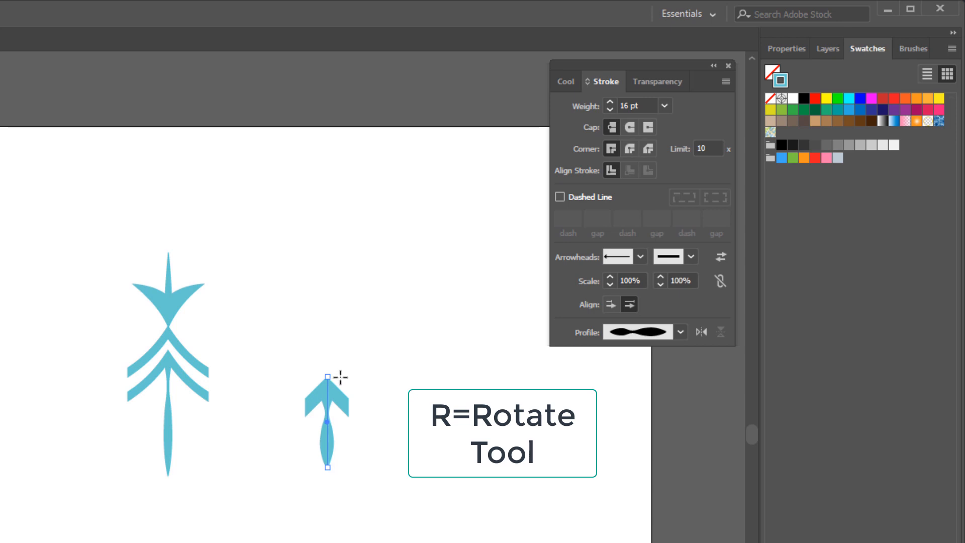
pyautogui.moveTo(345, 368); pyautogui.dragTo(317, 490)
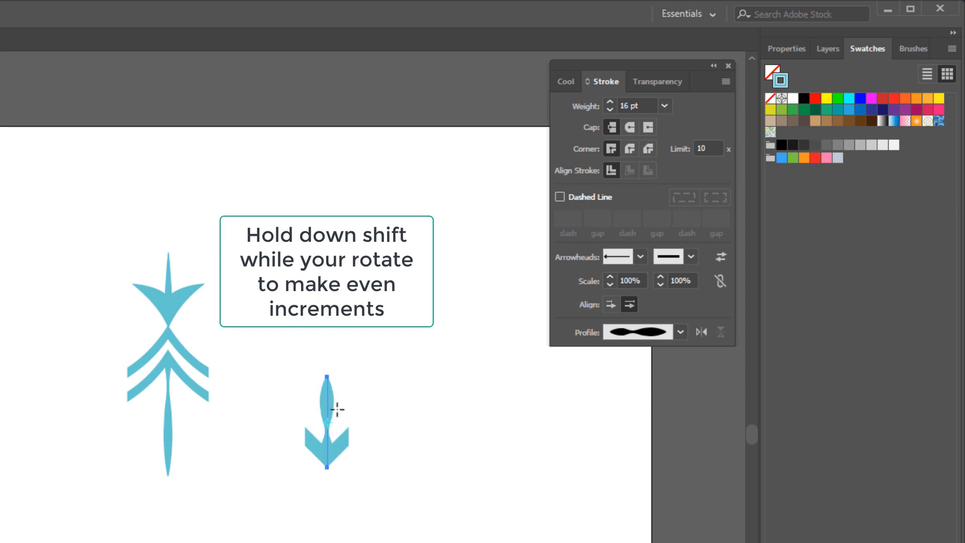
pyautogui.press('v')
pyautogui.moveTo(328, 398); pyautogui.dragTo(168, 467)
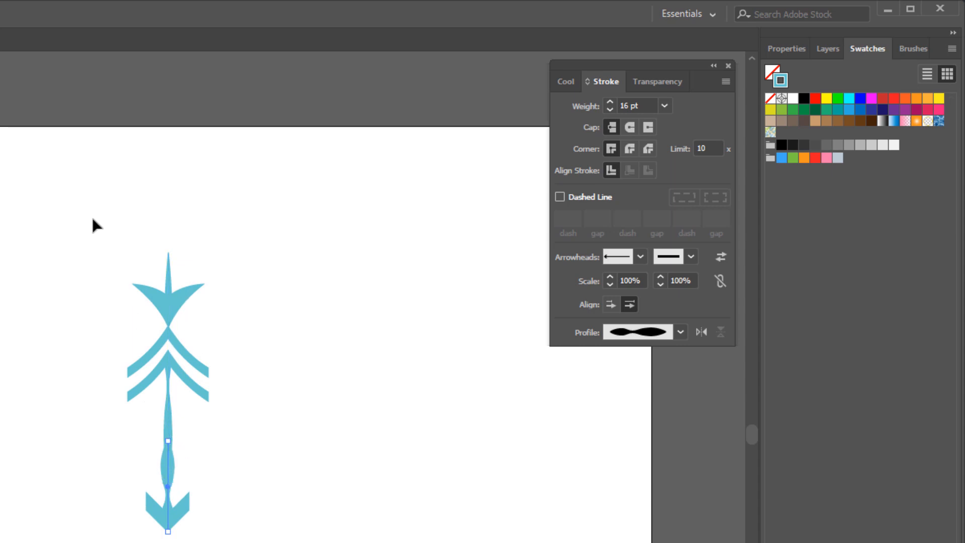
# Align all the lines of the snowflake arm on their horizontal centres.
pyautogui.moveTo(92, 223)
pyautogui.mouseDown()
pyautogui.moveTo(136, 399)
pyautogui.moveTo(196, 506)
pyautogui.moveTo(253, 542)
pyautogui.mouseUp()
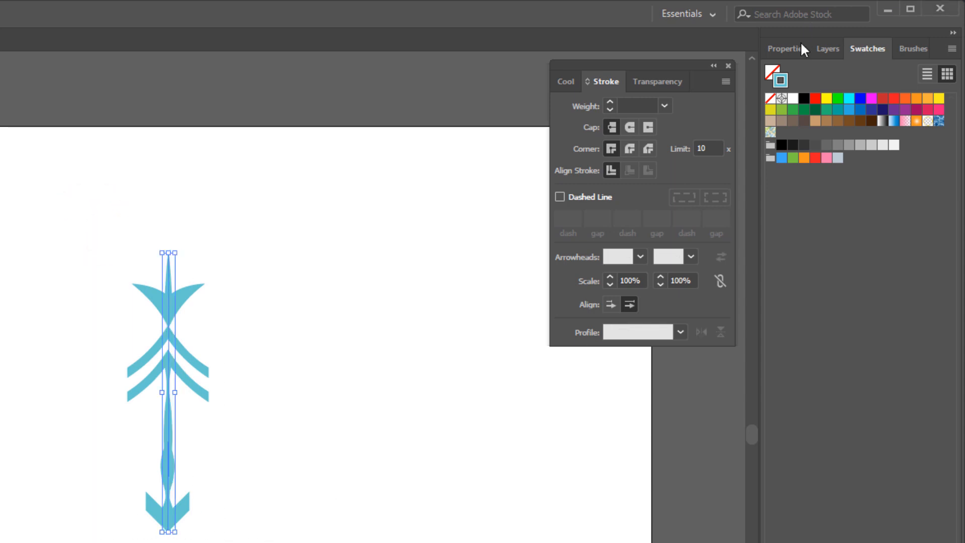
pyautogui.click(789, 45)
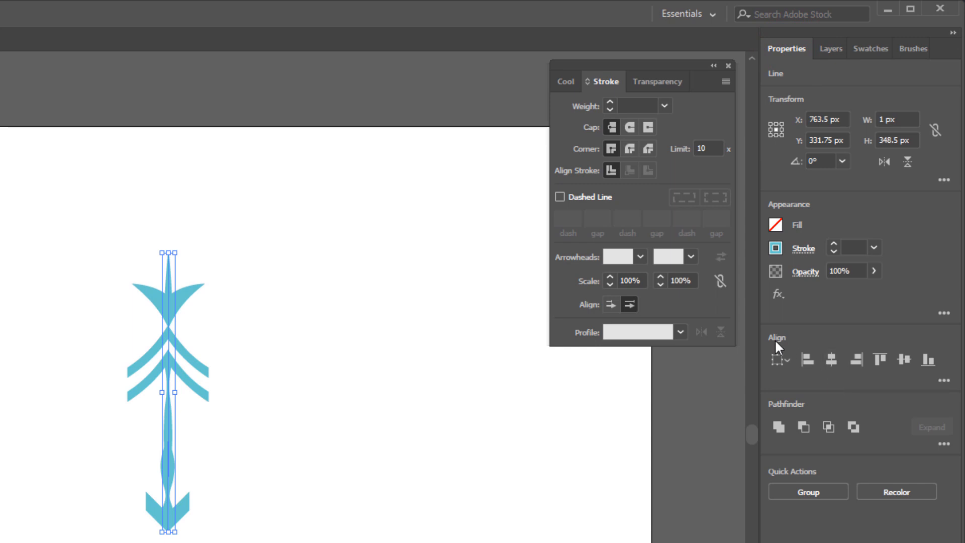
pyautogui.click(834, 360)
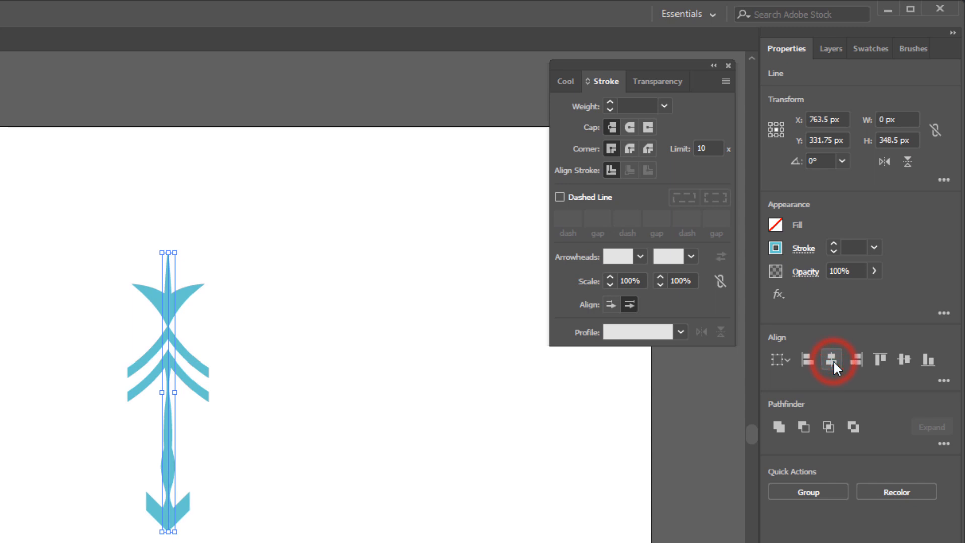
pyautogui.click(234, 306)
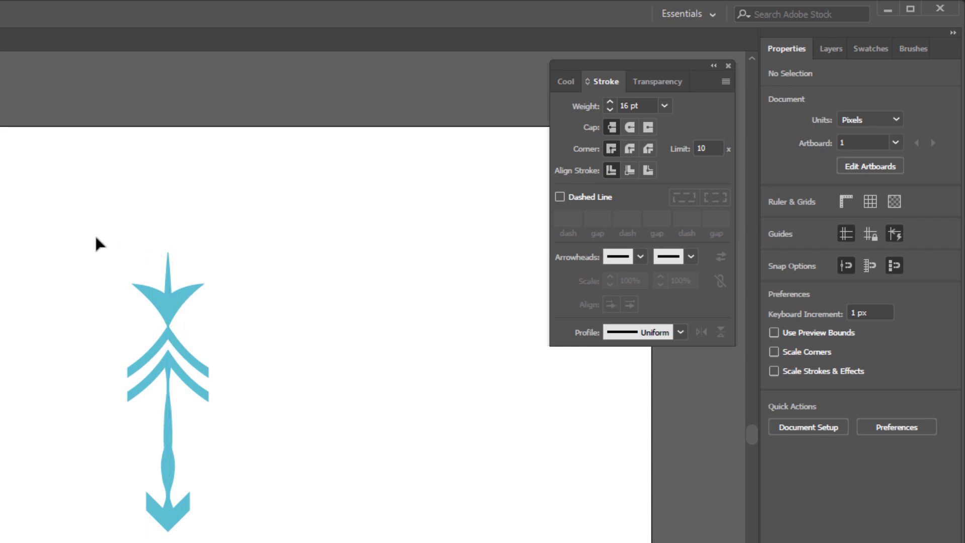
# Group all the lines of the snowflake arm into one object.
pyautogui.moveTo(93, 226); pyautogui.dragTo(240, 542)
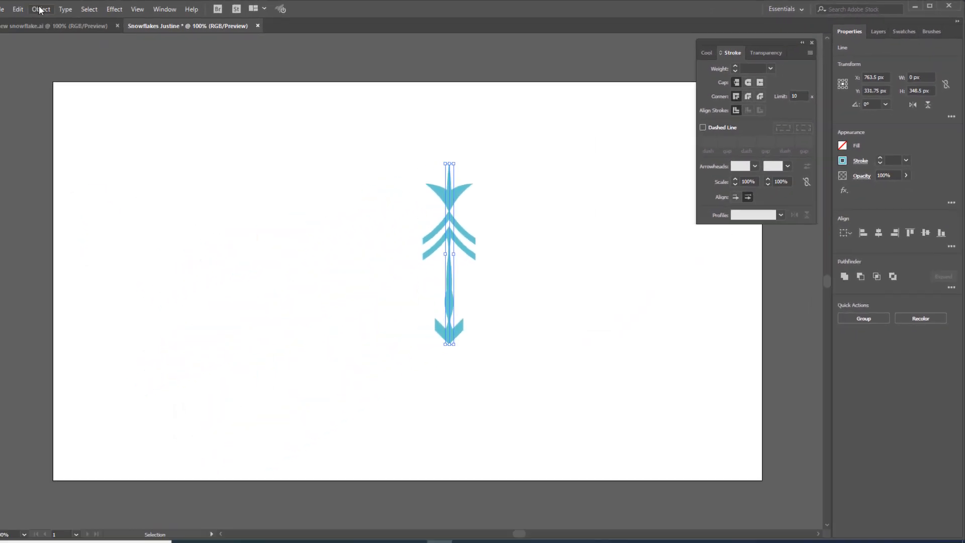
pyautogui.click(40, 9)
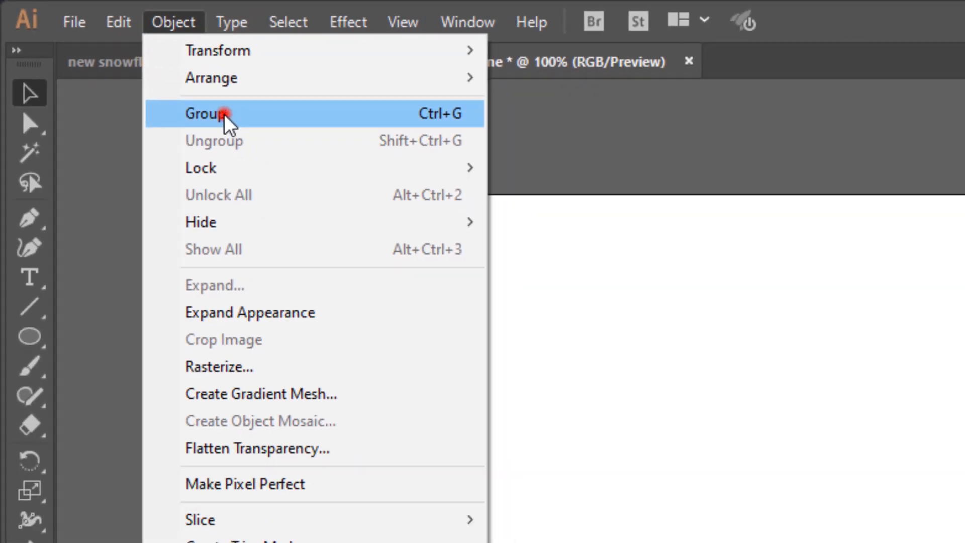
pyautogui.click(131, 81)
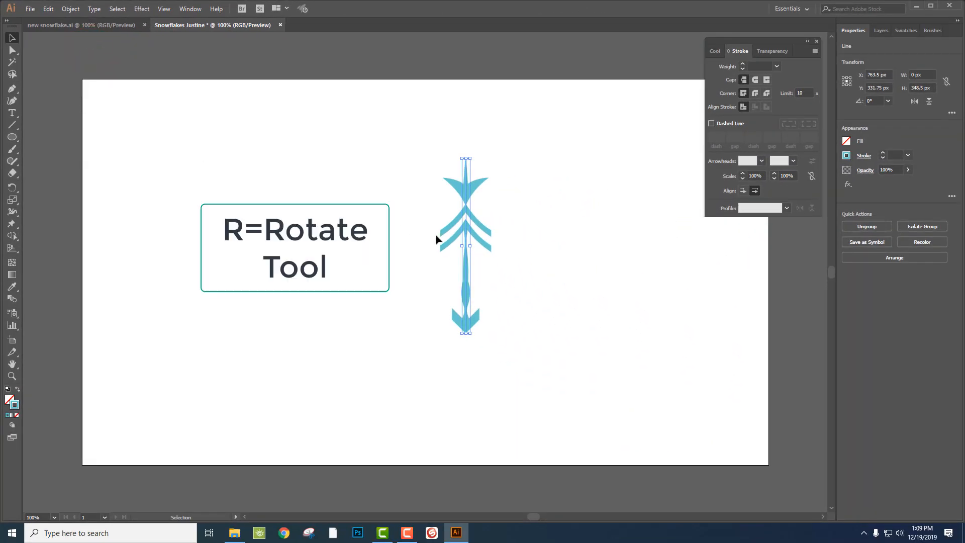
# Rotate a copy of the arm 45° clockwise around the arm's lower tip.
pyautogui.press('r')
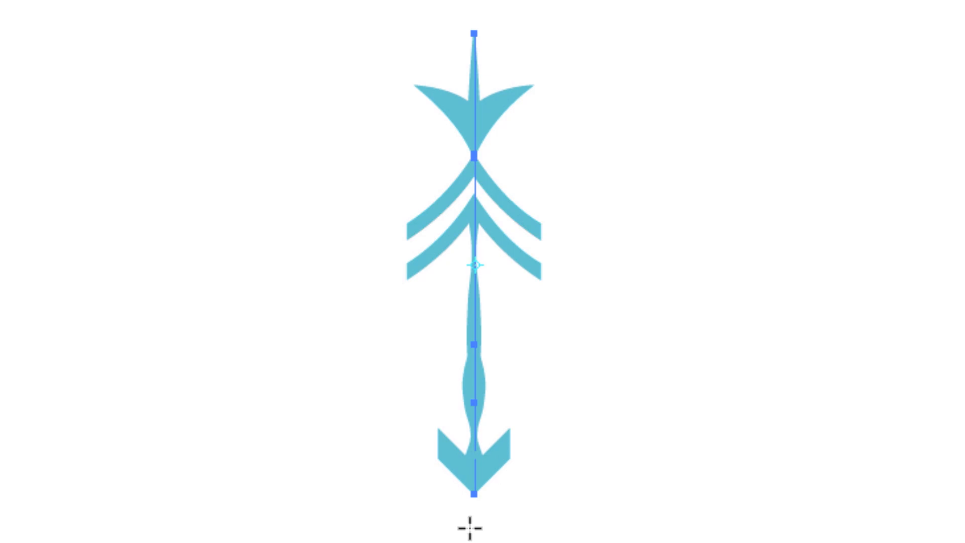
pyautogui.click(475, 495)
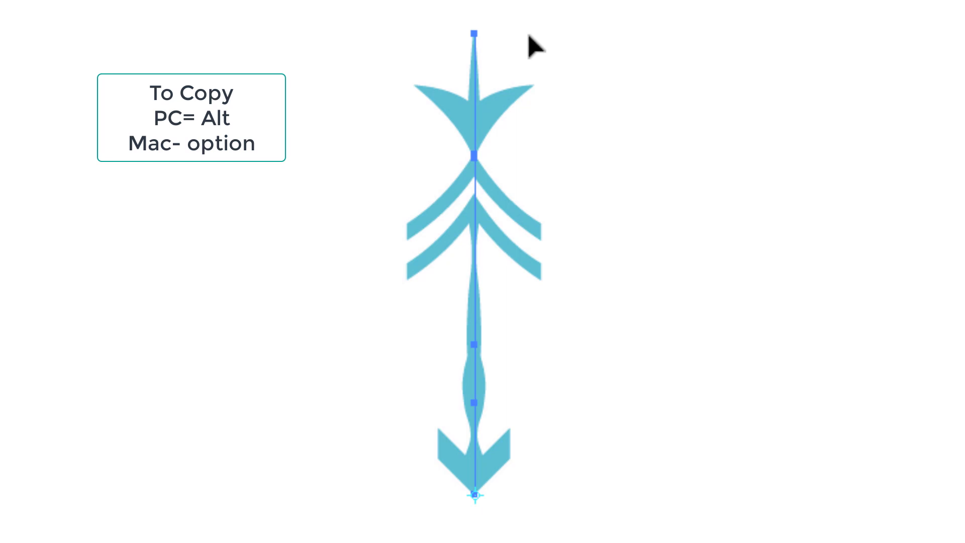
pyautogui.moveTo(533, 37); pyautogui.dragTo(754, 177)
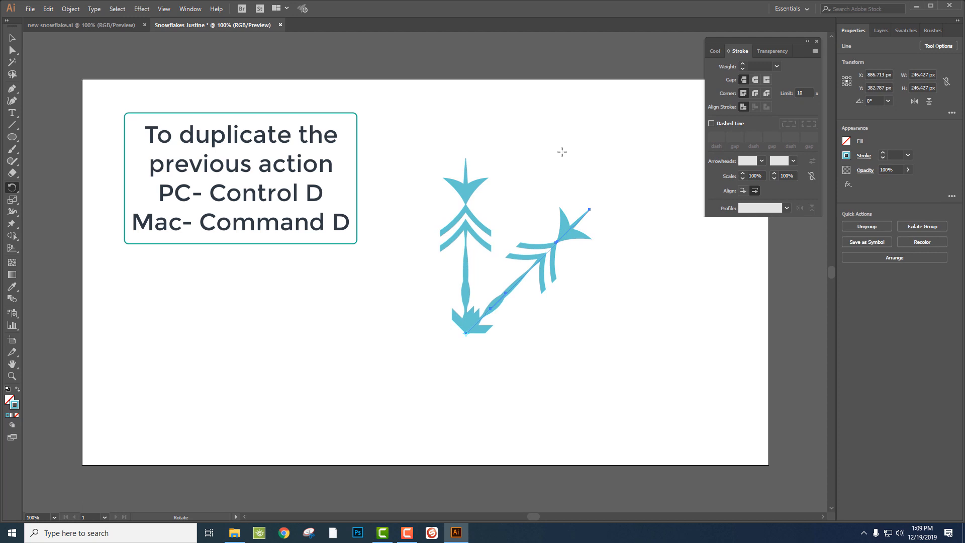
# Repeat the rotated copy six more times to complete an eight-armed snowflake around the shared centre.
pyautogui.press('ctrl')
pyautogui.hotkey('ctrl', 'd')
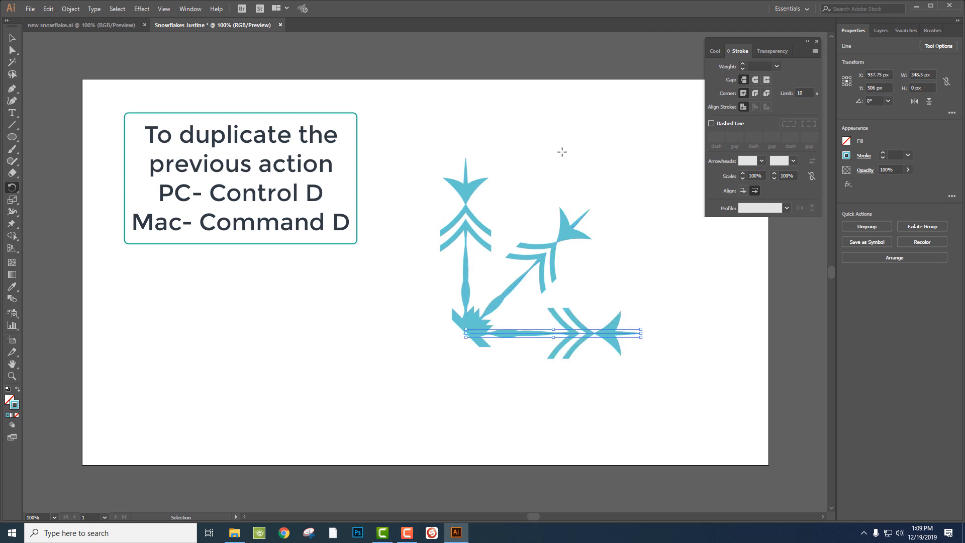
pyautogui.hotkey('ctrl', 'd')
pyautogui.hotkey('ctrl', 'd')
pyautogui.hotkey('ctrl', 'd')
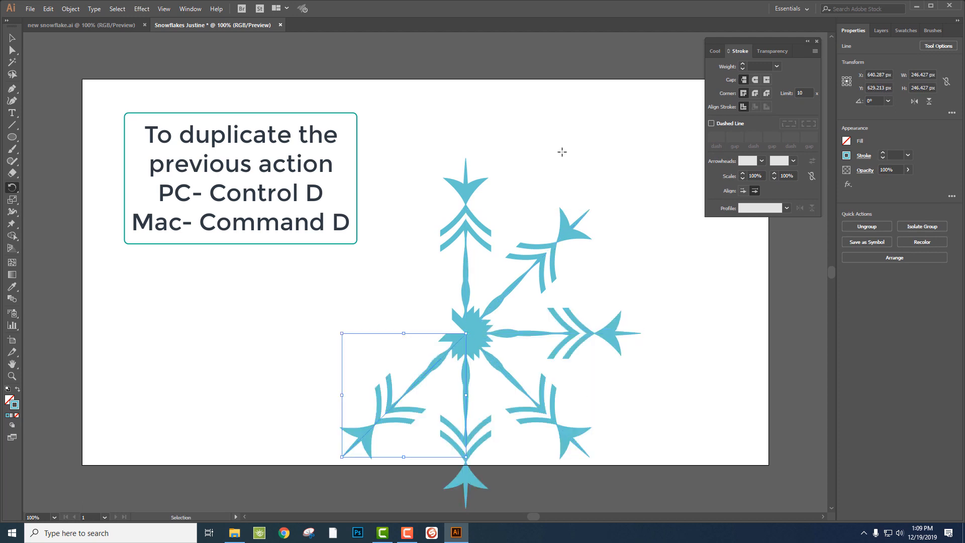
pyautogui.hotkey('ctrl', 'd')
pyautogui.hotkey('ctrl', 'd')
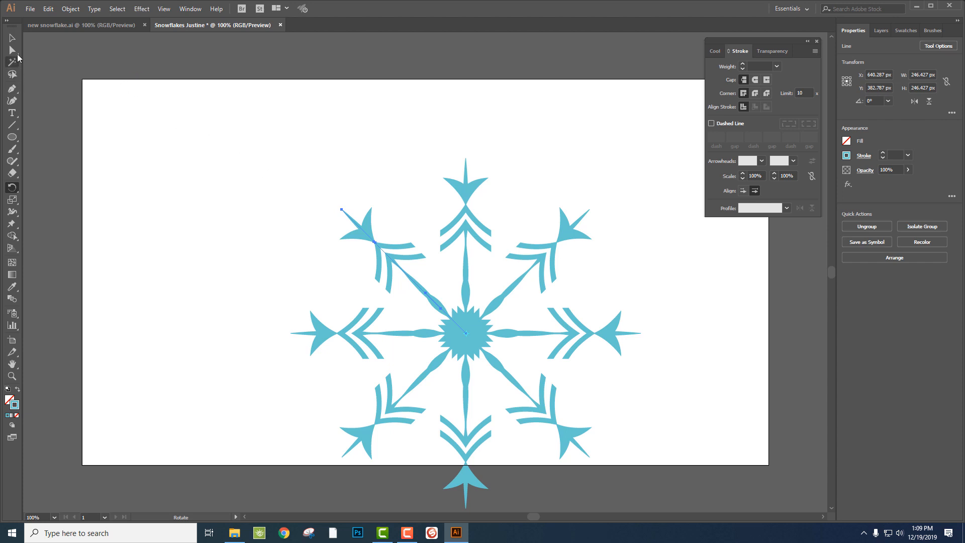
# Select all eight arms with the Selection tool and group them.
pyautogui.press('v')
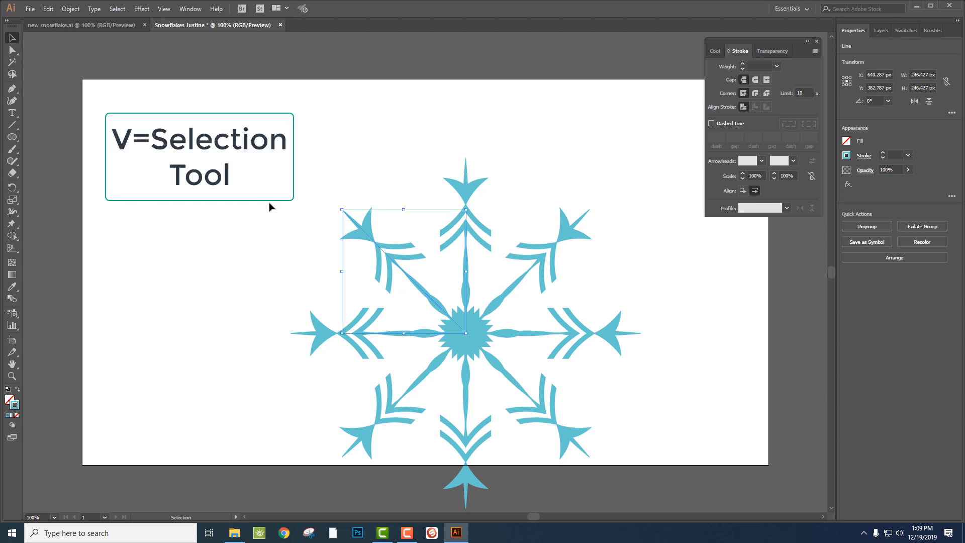
pyautogui.moveTo(262, 146); pyautogui.dragTo(654, 485)
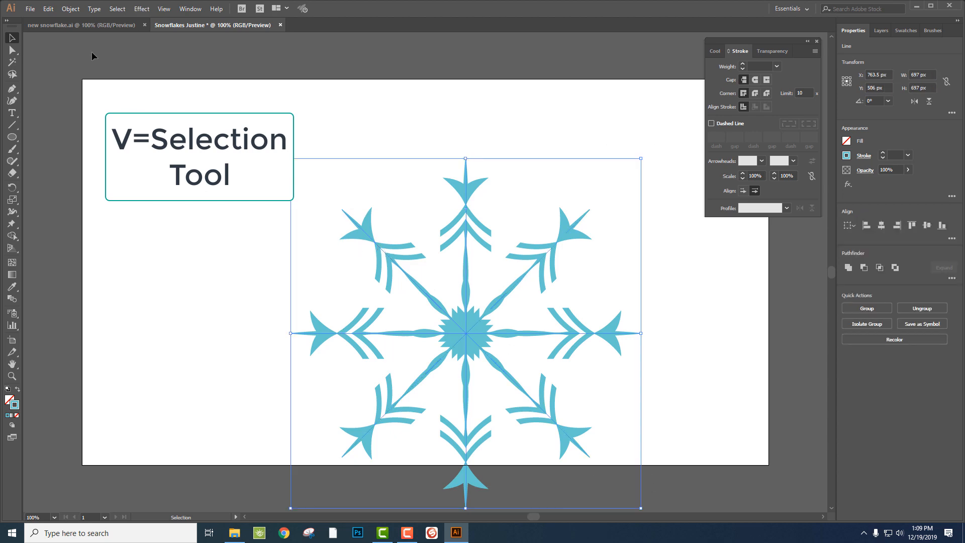
pyautogui.click(73, 9)
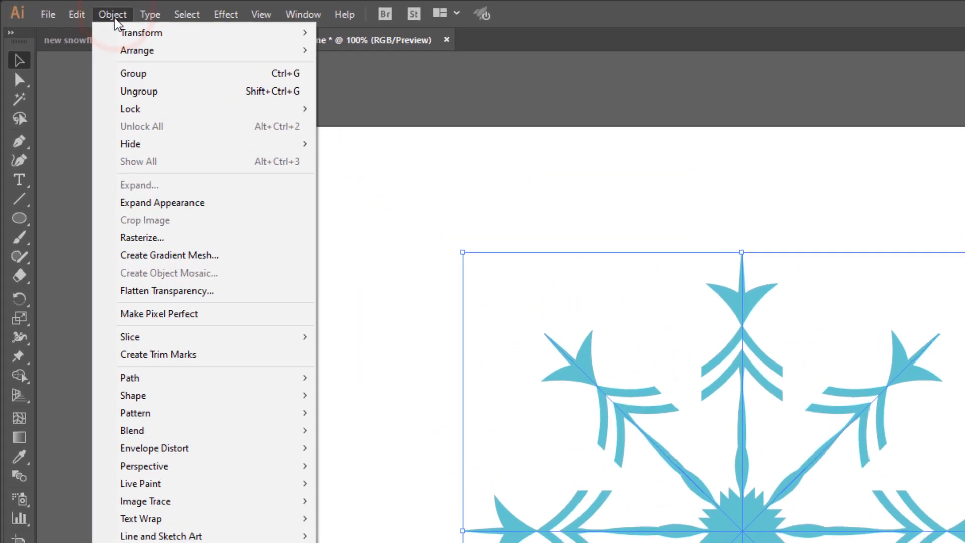
pyautogui.click(84, 48)
# Convert the grouped snowflake's strokes to filled shapes with Outline Stroke.
pyautogui.click(129, 20)
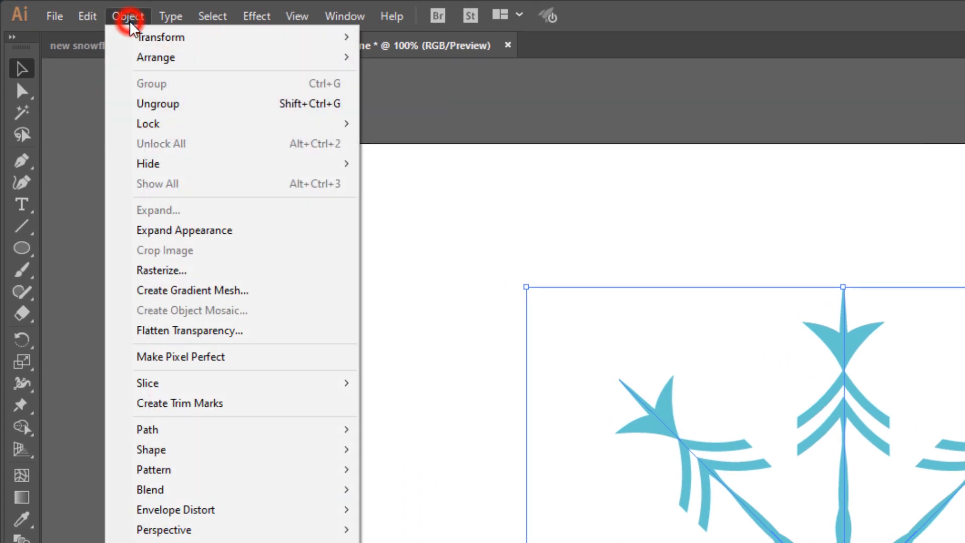
pyautogui.moveTo(312, 439)
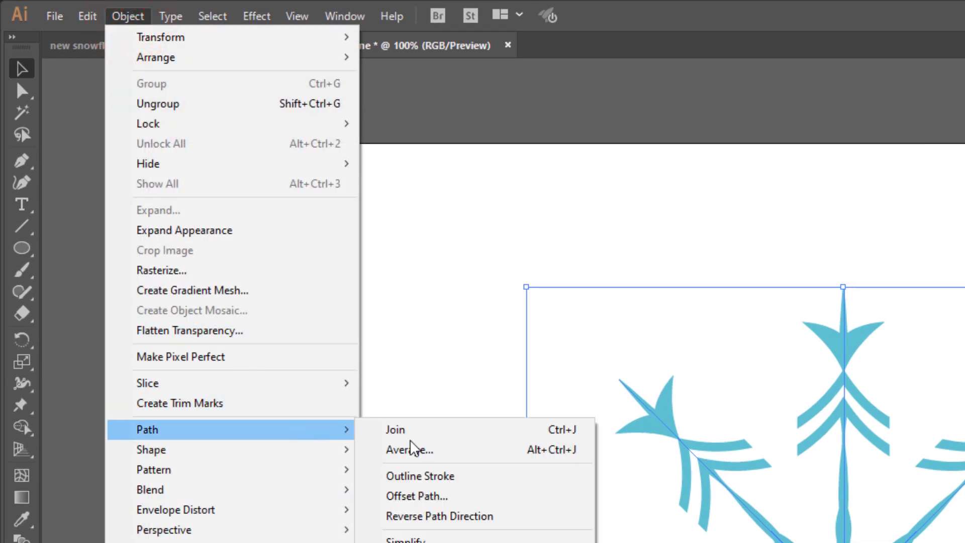
pyautogui.click(467, 478)
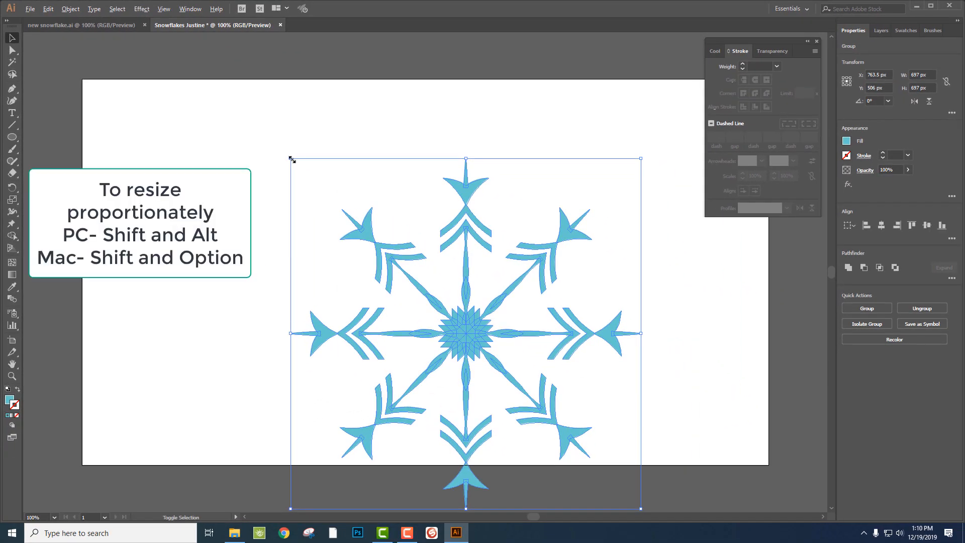
# Scale the snowflake down proportionally to about 364 px wide, place it in the artboard's upper-left area and deselect it.
pyautogui.moveTo(291, 160); pyautogui.dragTo(375, 242)
pyautogui.moveTo(460, 342); pyautogui.dragTo(287, 229)
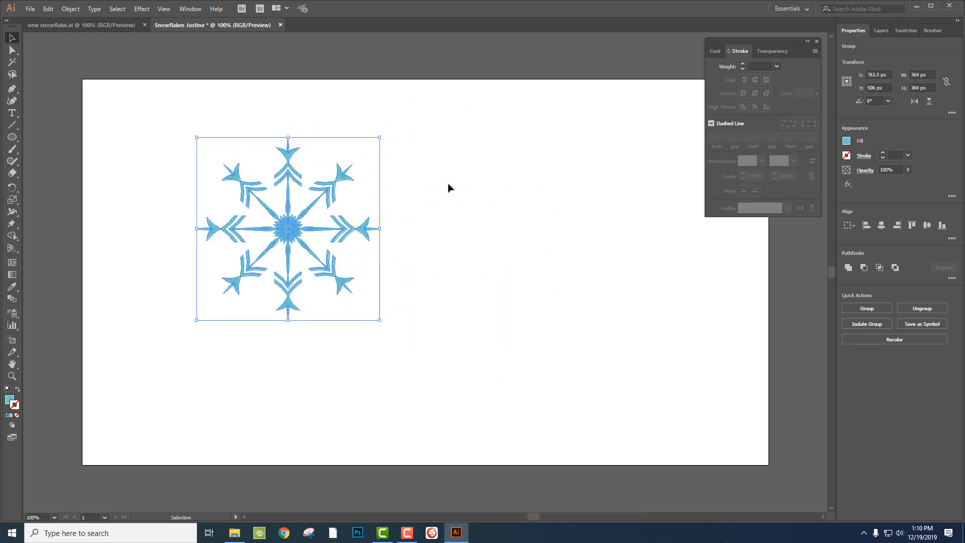
pyautogui.click(449, 184)
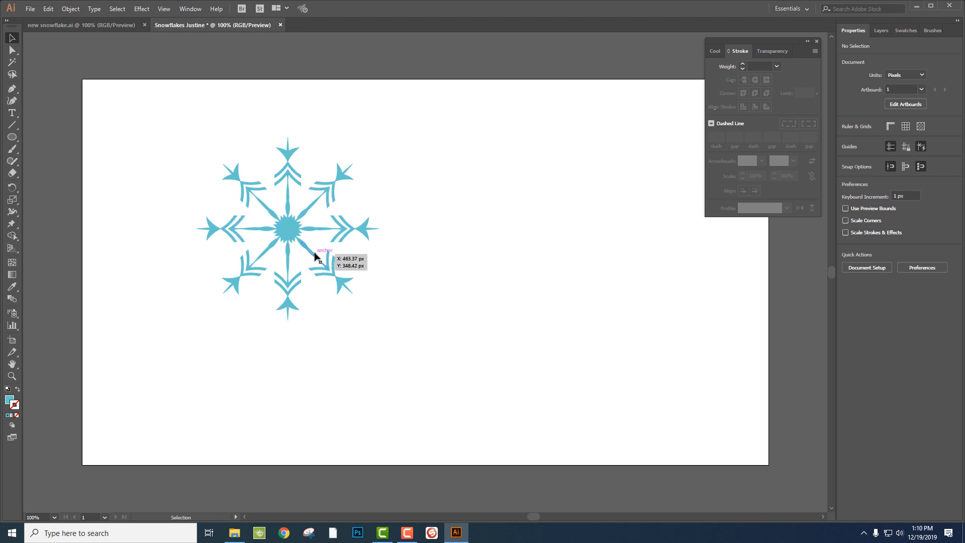
# Draw a vertical line beside the snowflake with a turquoise stroke, no fill and a 10 pt weight.
pyautogui.click(12, 125)
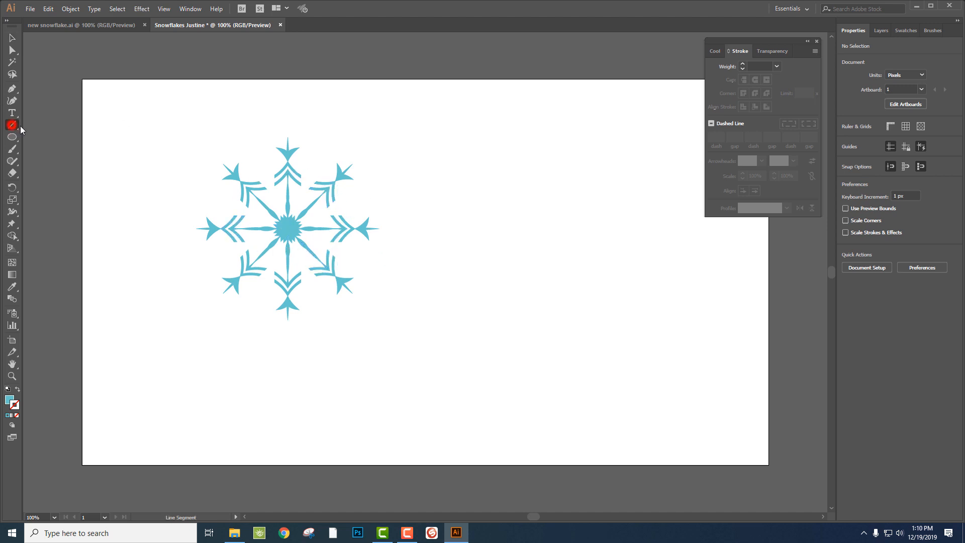
pyautogui.moveTo(517, 196); pyautogui.dragTo(518, 282)
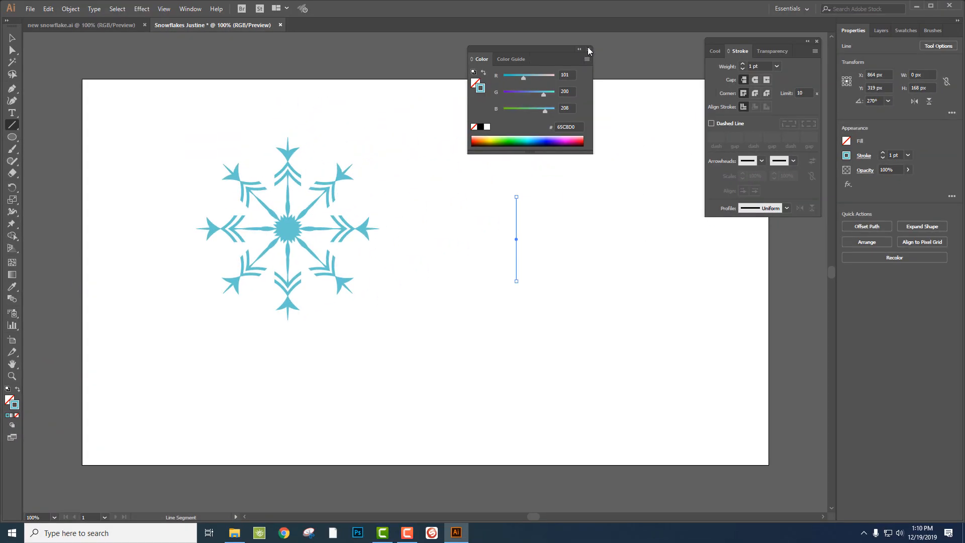
pyautogui.click(586, 48)
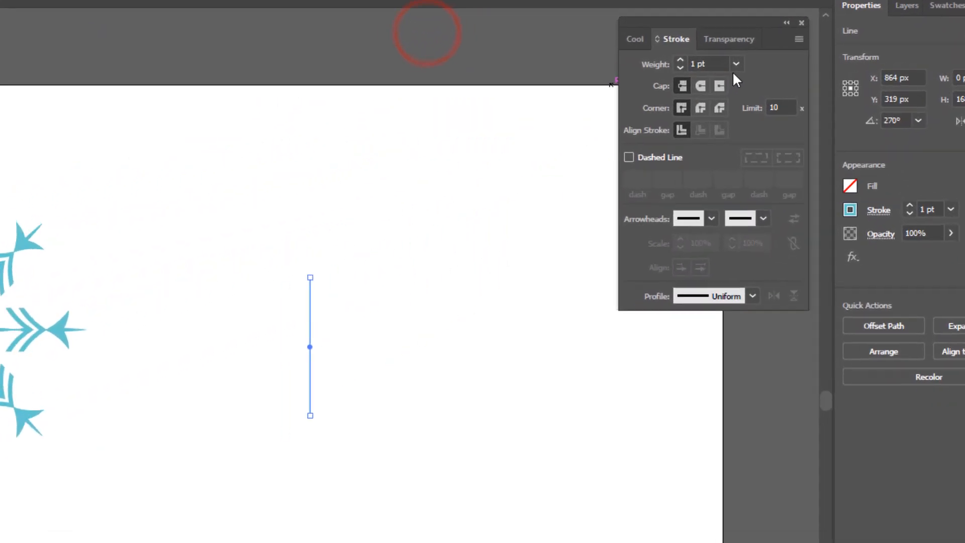
pyautogui.click(772, 65)
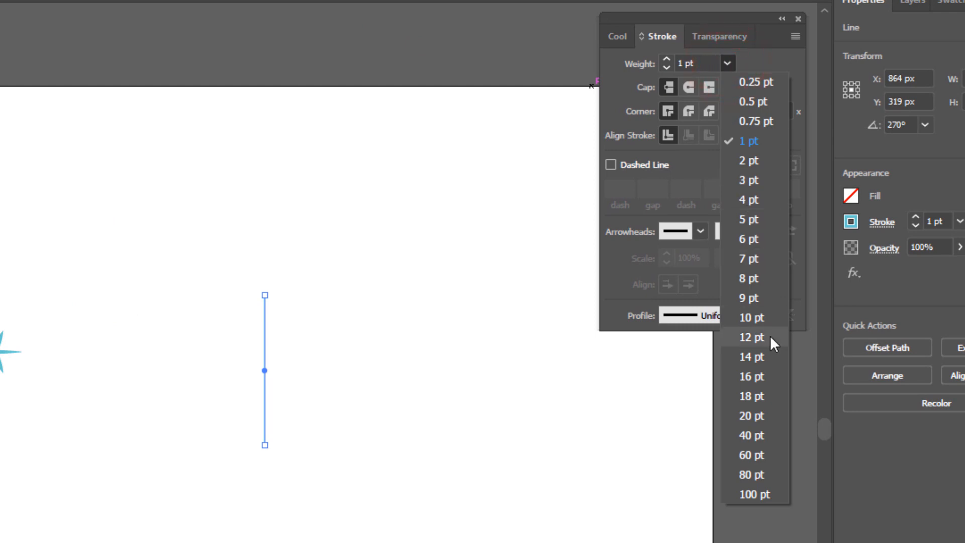
pyautogui.click(767, 322)
# Apply the elongated teardrop width profile to the new line and flip it so the wider part is at the upper end.
pyautogui.click(746, 315)
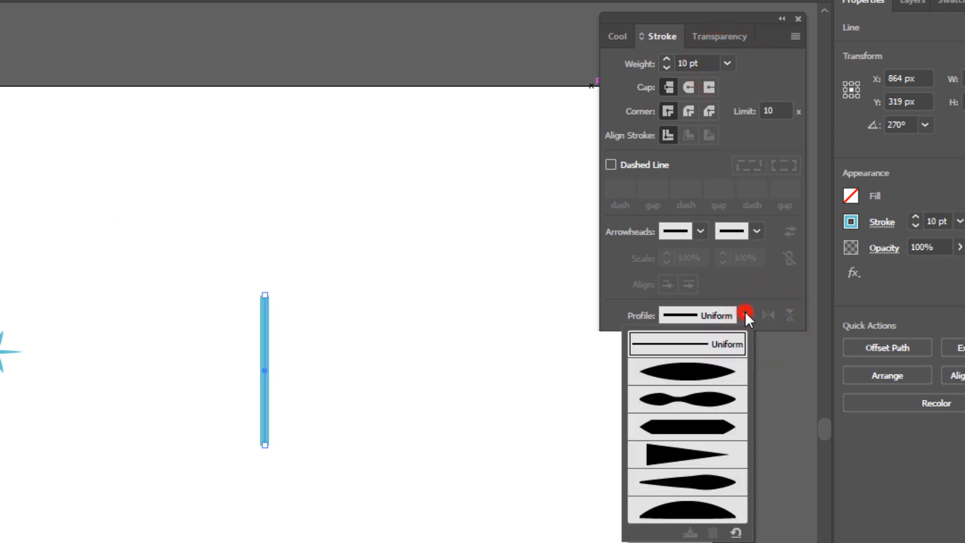
pyautogui.click(705, 481)
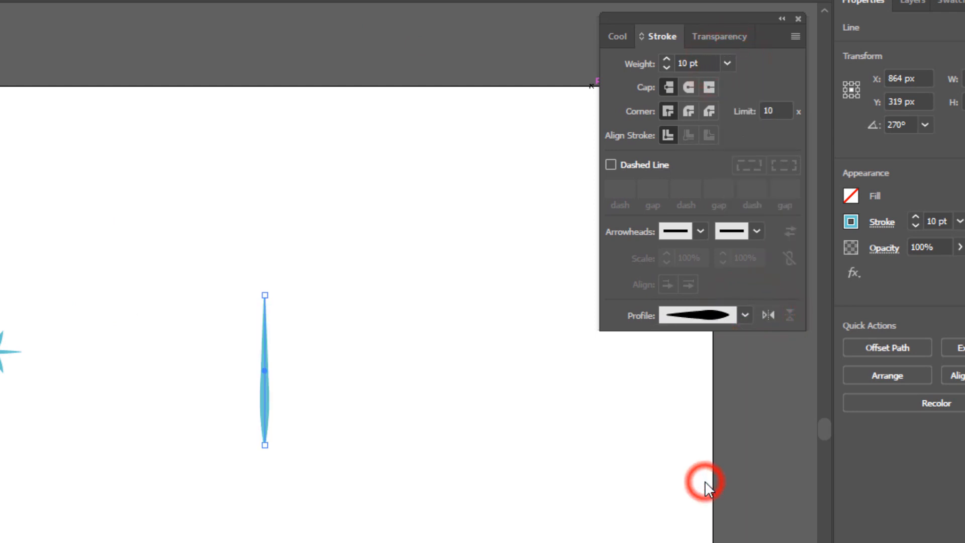
pyautogui.click(771, 315)
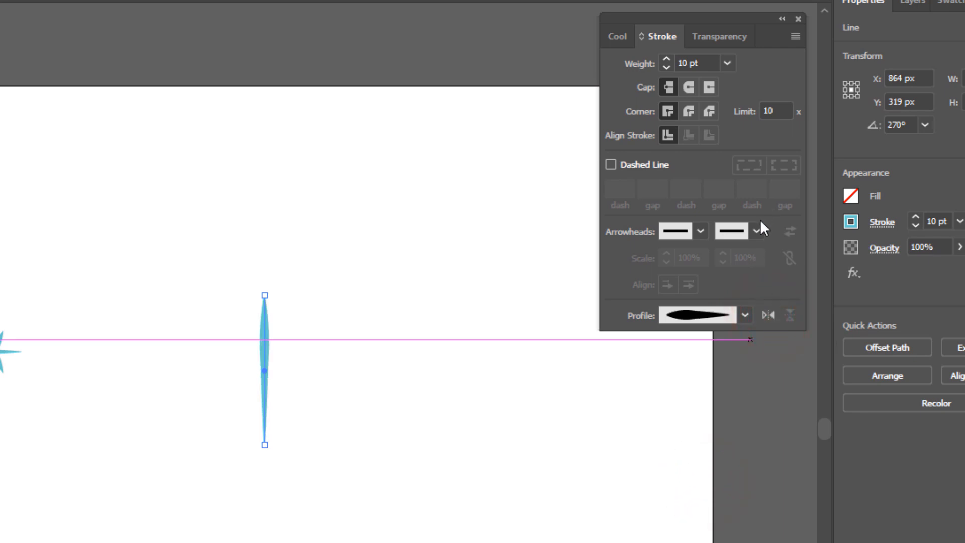
# Try a solid round arrowhead at both ends of the tapered line, and undo it.
pyautogui.click(758, 232)
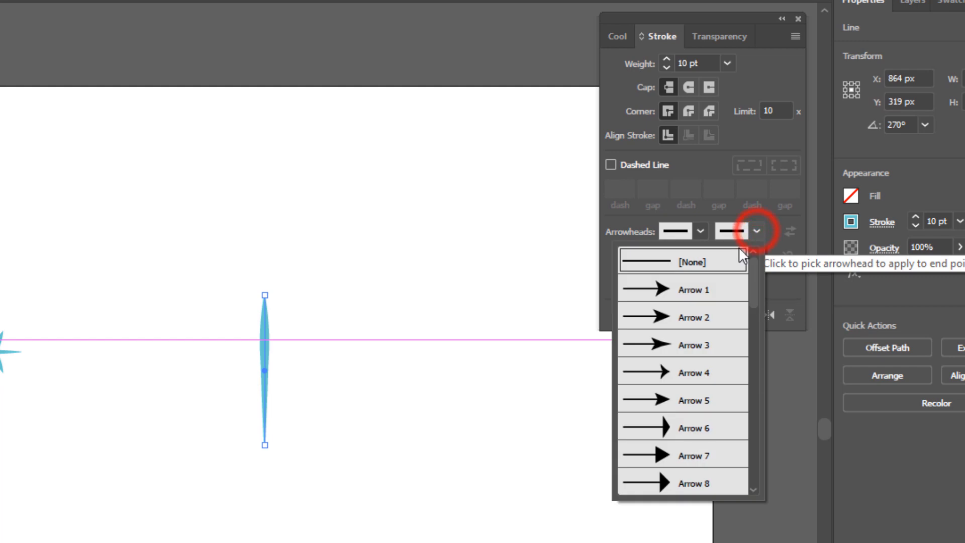
pyautogui.scroll(-6, 701, 372)
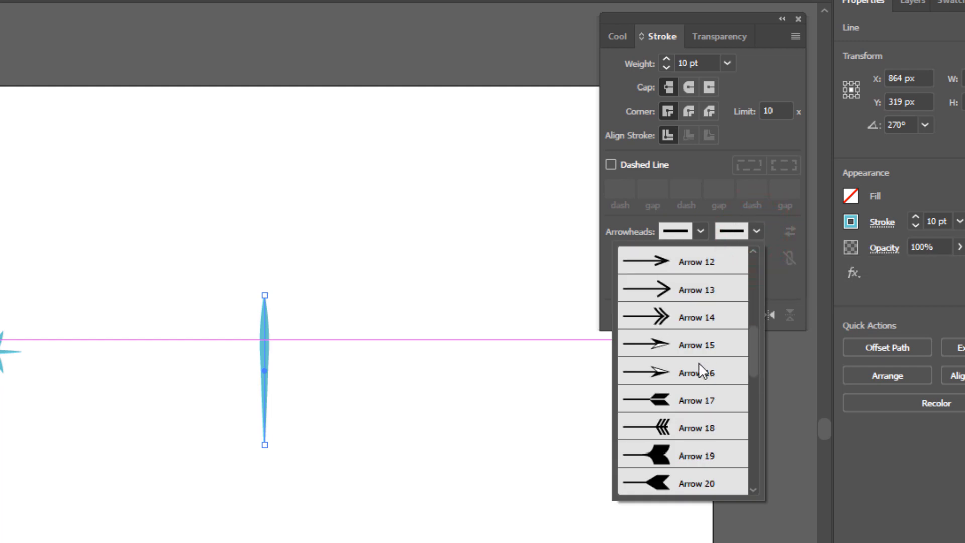
pyautogui.click(697, 352)
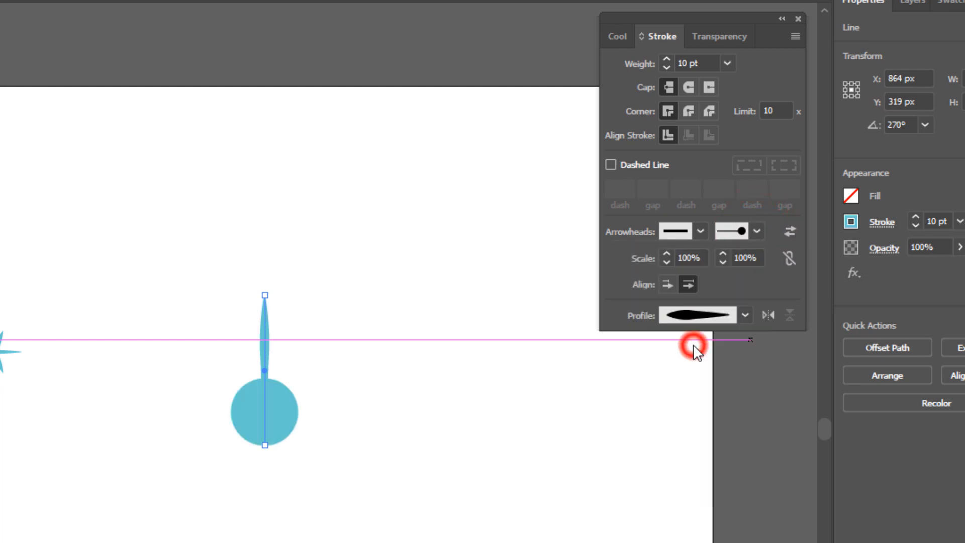
pyautogui.click(789, 227)
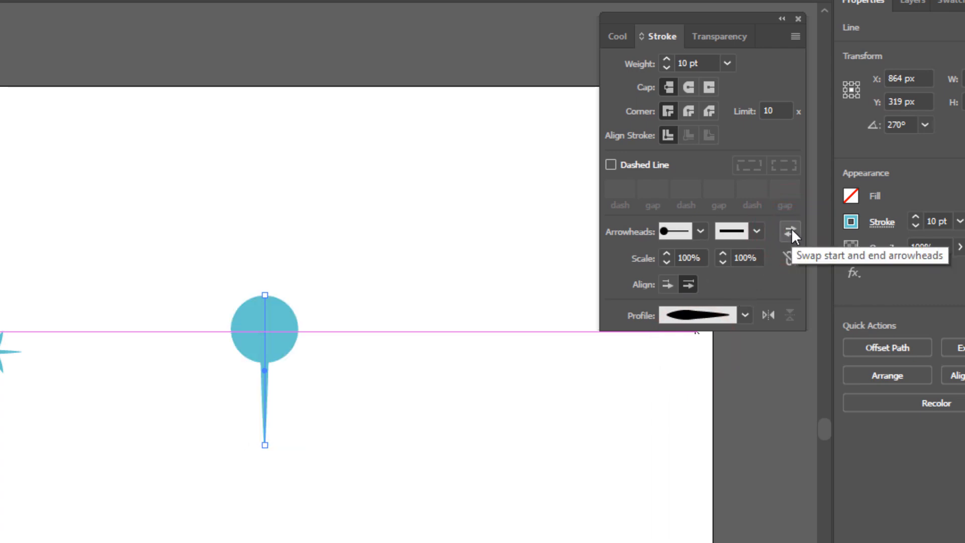
pyautogui.click(791, 233)
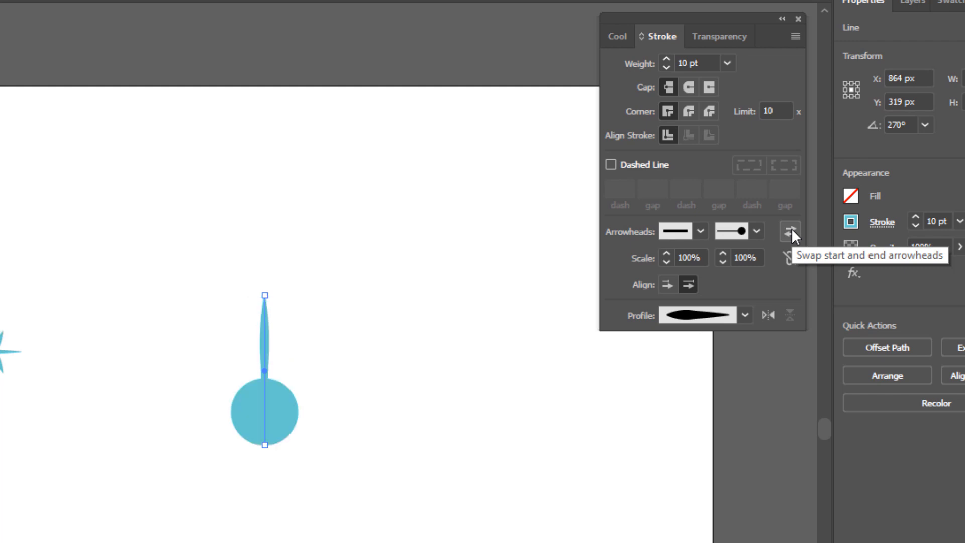
pyautogui.hotkey('ctrl', 'z')
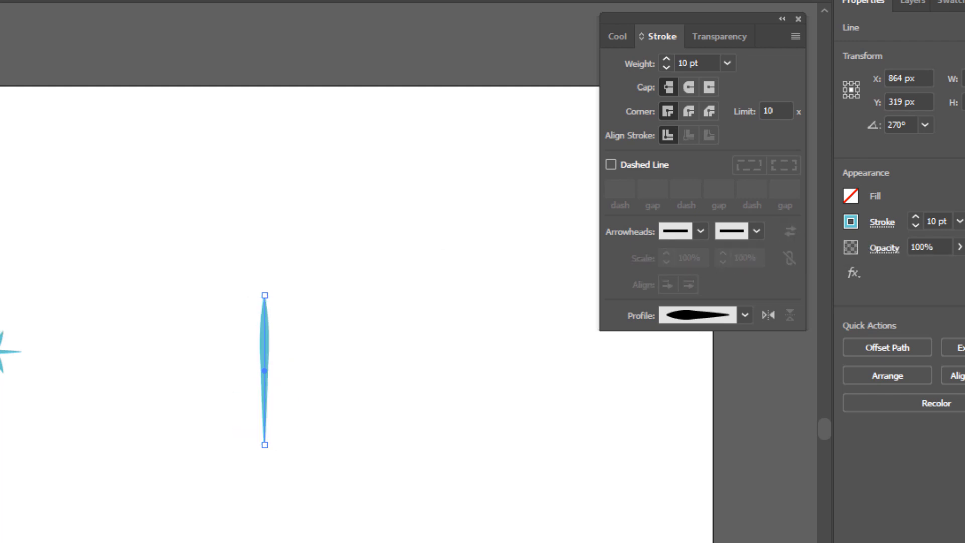
# Draw a short vertical line beside the tapered line, with an Arrow 21 round head at its upper end and a 5 pt weight.
pyautogui.moveTo(352, 319); pyautogui.dragTo(352, 398)
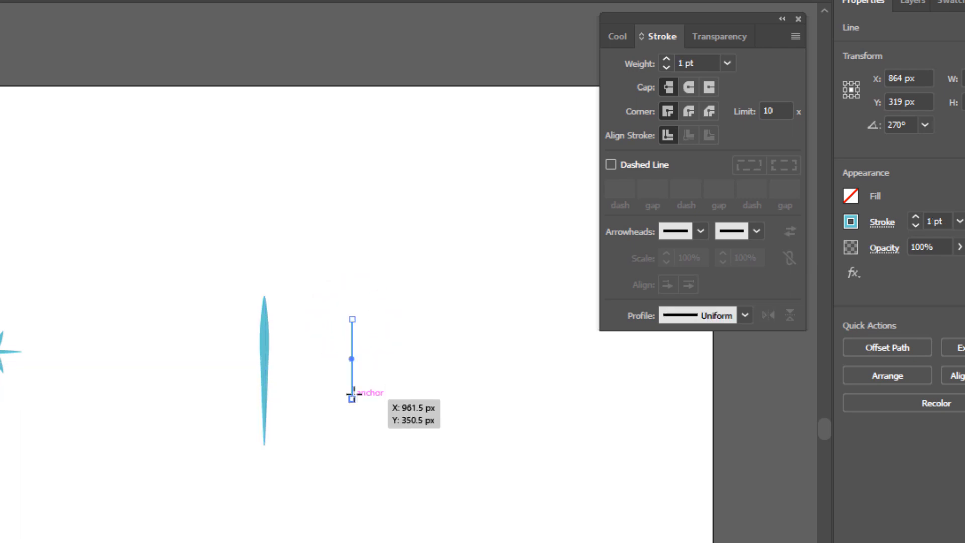
pyautogui.click(702, 228)
pyautogui.scroll(-2, 636, 332)
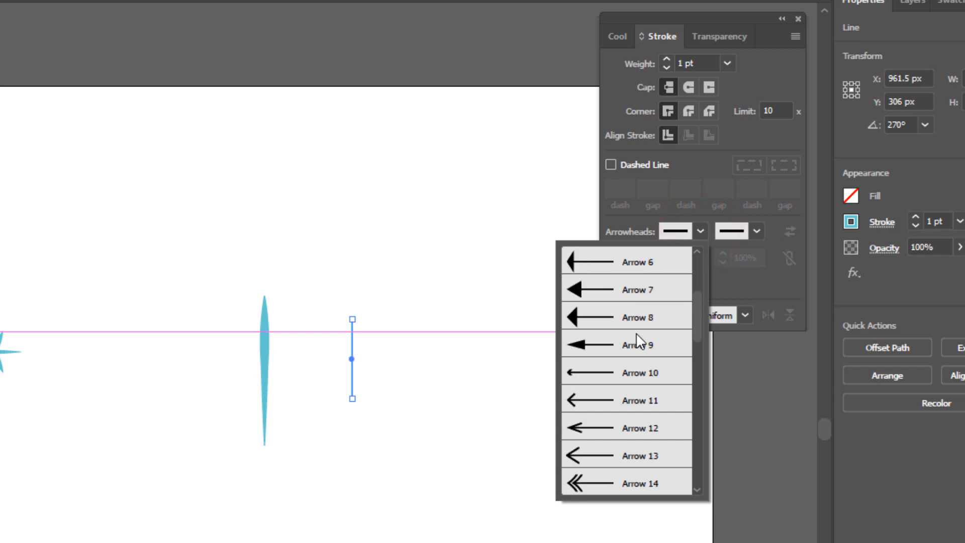
pyautogui.scroll(-4, 636, 333)
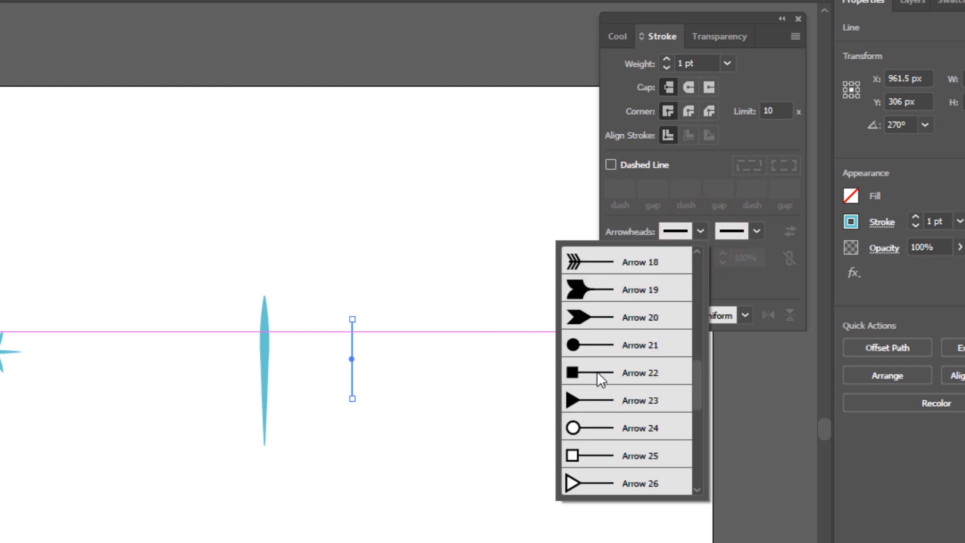
pyautogui.click(596, 345)
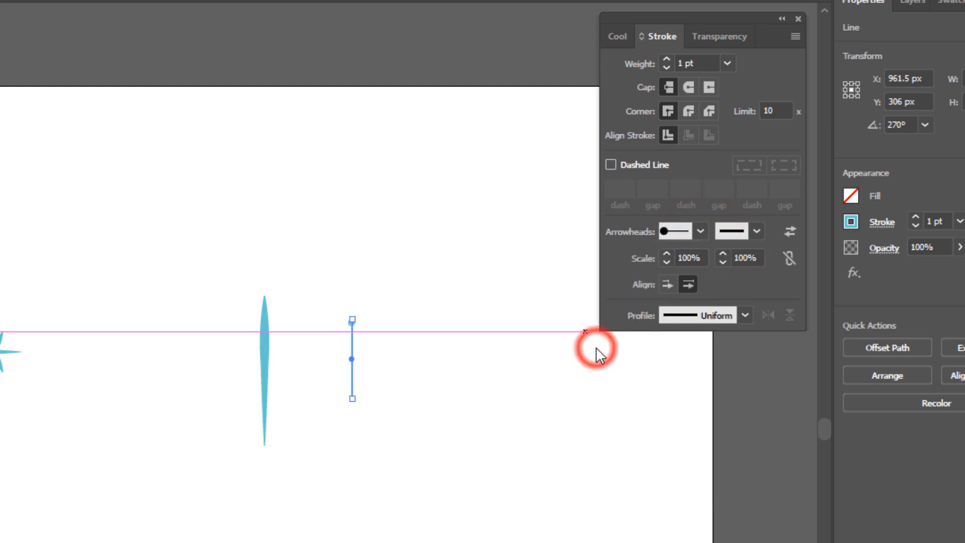
pyautogui.click(727, 61)
pyautogui.click(743, 218)
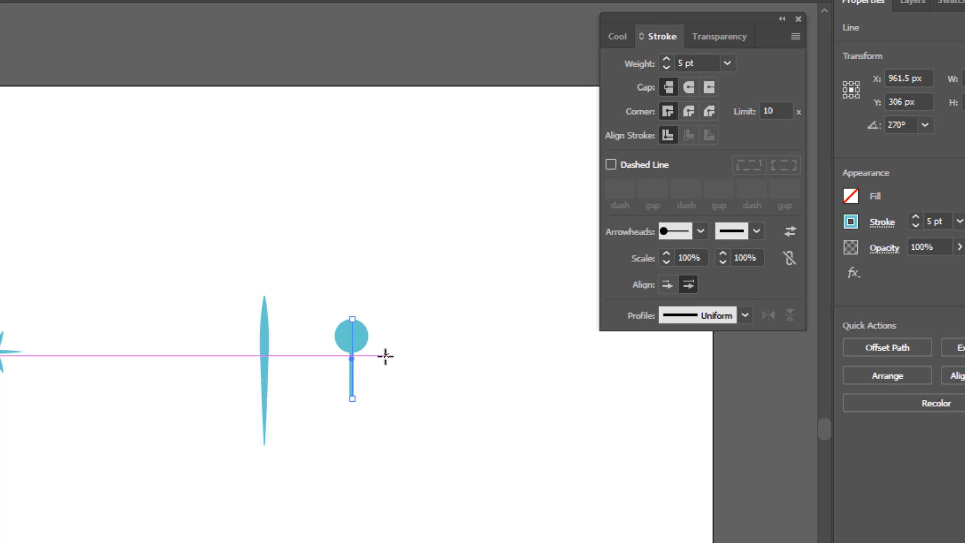
# Place the round-headed line on the upper tip of the tapered line and group the two lines into one arm.
pyautogui.moveTo(353, 354); pyautogui.dragTo(265, 299)
pyautogui.click(450, 303)
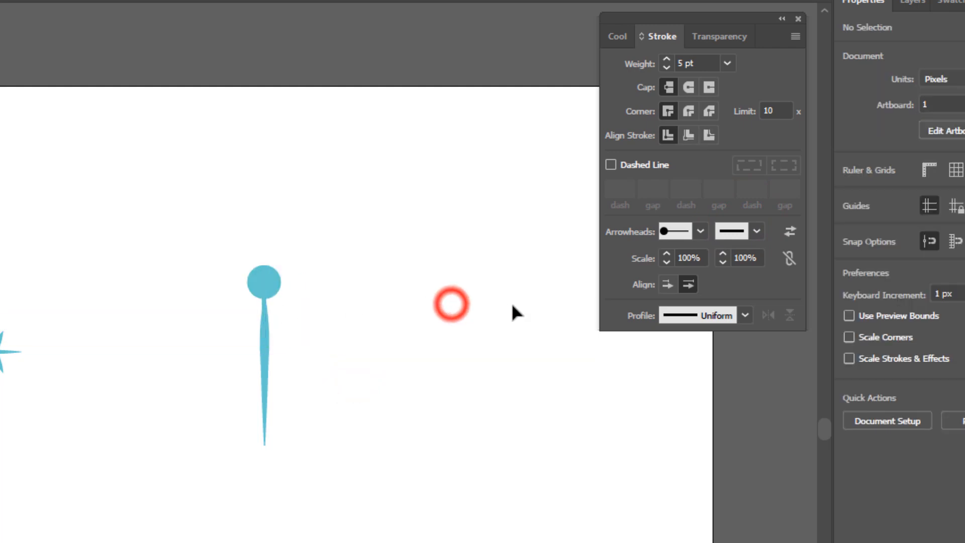
pyautogui.moveTo(235, 252); pyautogui.dragTo(315, 457)
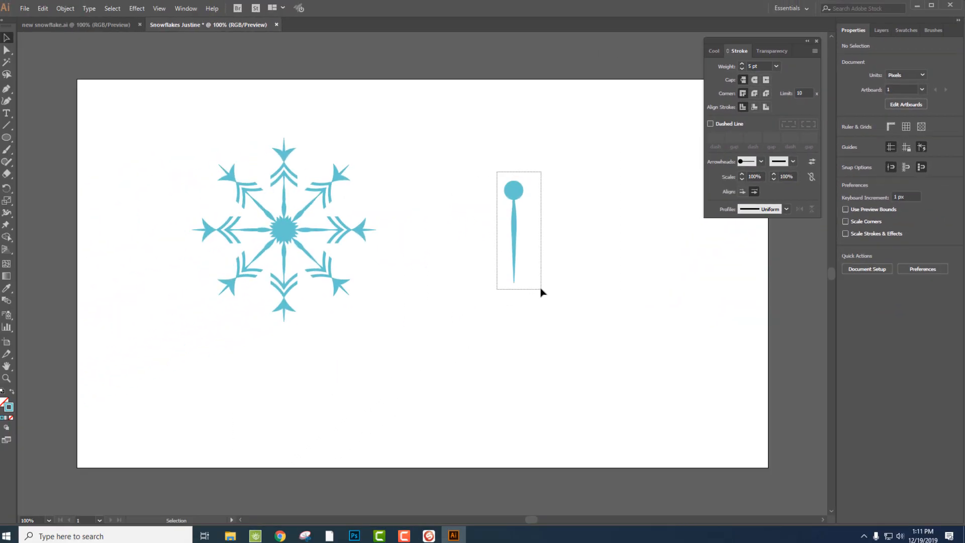
pyautogui.moveTo(541, 292); pyautogui.dragTo(542, 291)
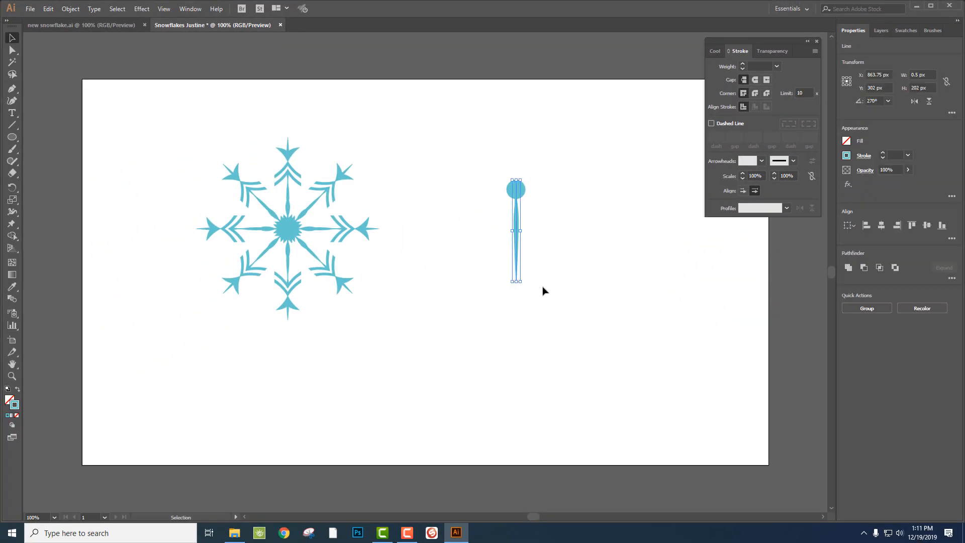
pyautogui.click(79, 8)
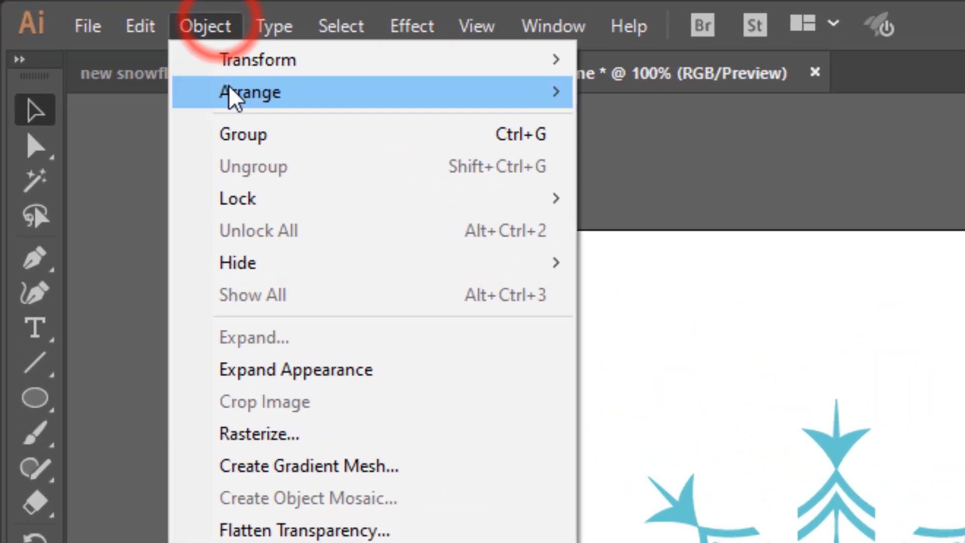
pyautogui.click(84, 45)
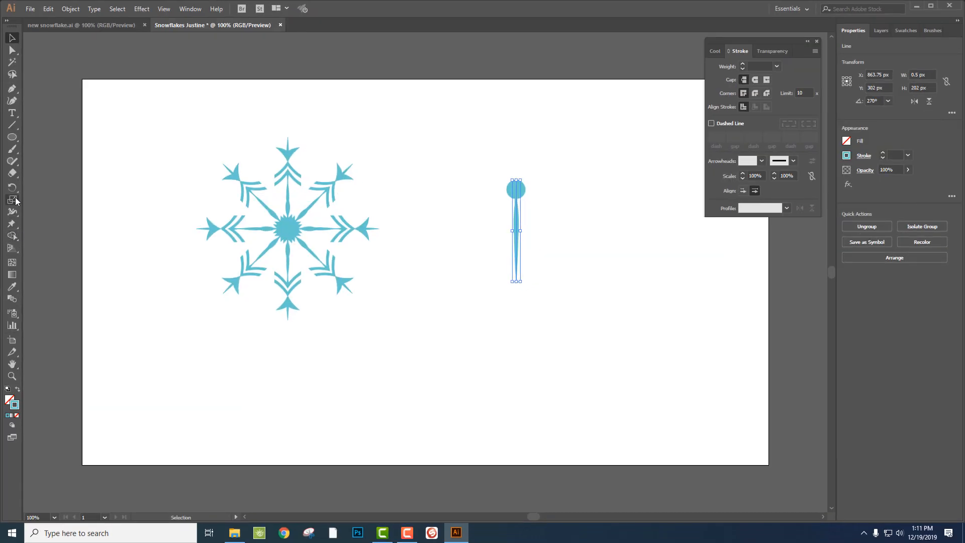
# Rotate a copy of the round-headed arm 45° clockwise around the arm's lower tip.
pyautogui.press('r')
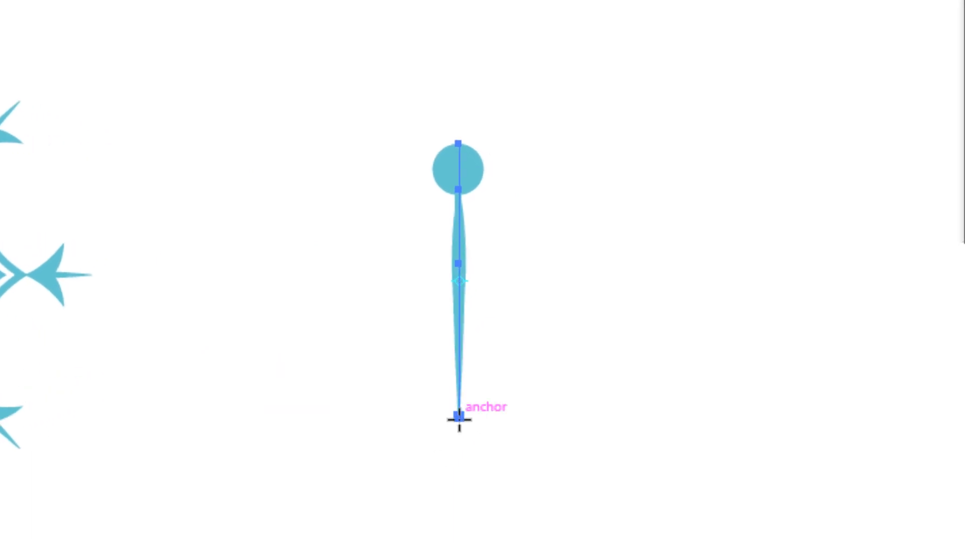
pyautogui.click(459, 417)
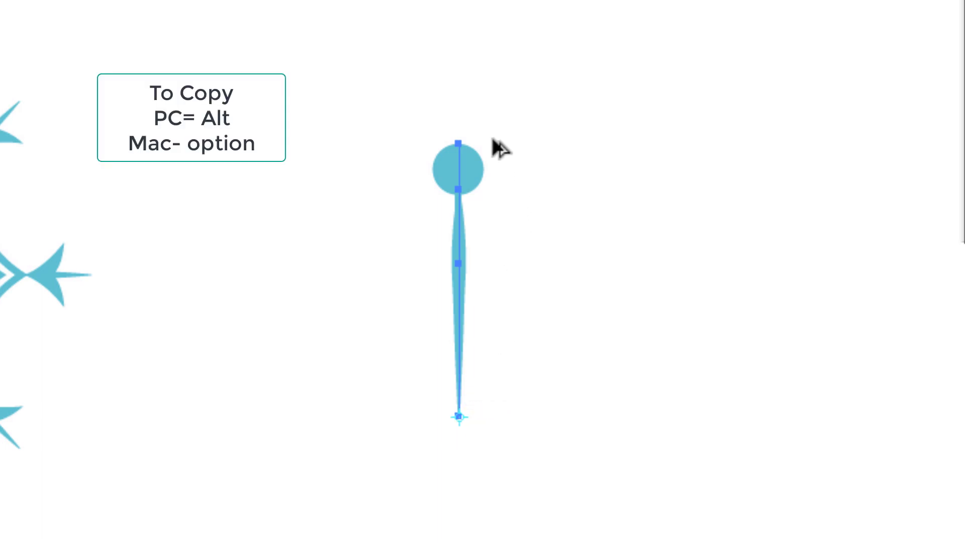
pyautogui.moveTo(496, 142); pyautogui.dragTo(654, 250)
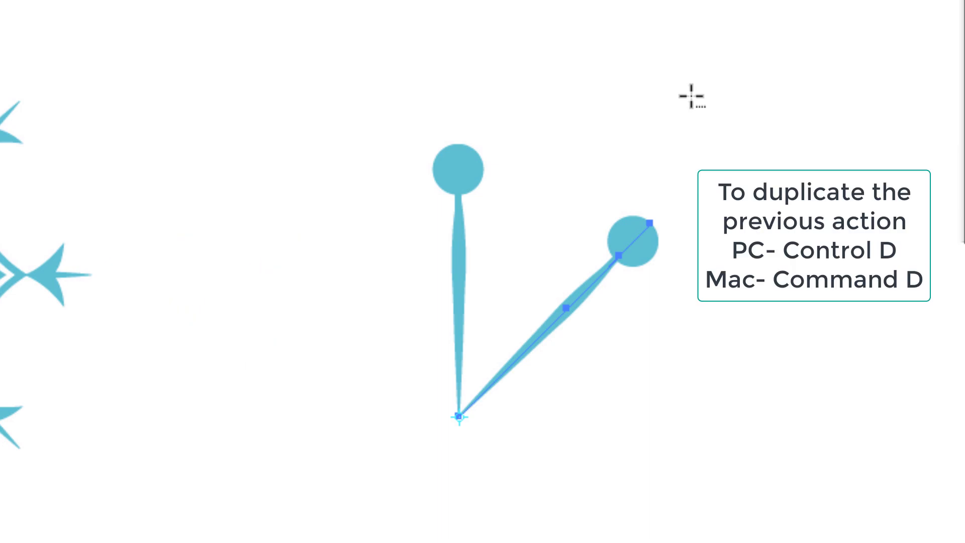
# Repeat the rotated copy six times to complete a ring of eight round-headed arms.
pyautogui.hotkey('ctrl', 'd')
pyautogui.hotkey('ctrl', 'd')
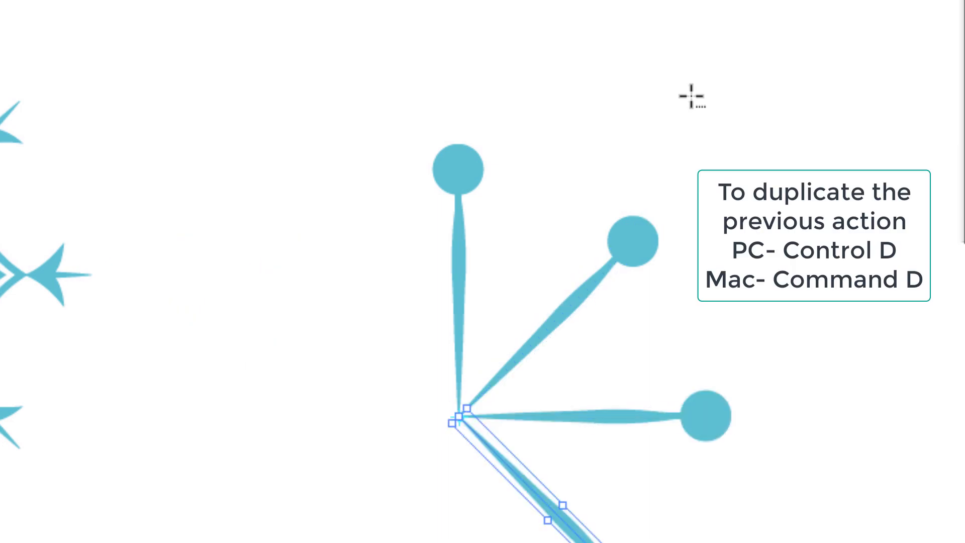
pyautogui.hotkey('ctrl', 'd')
pyautogui.hotkey('ctrl', 'd')
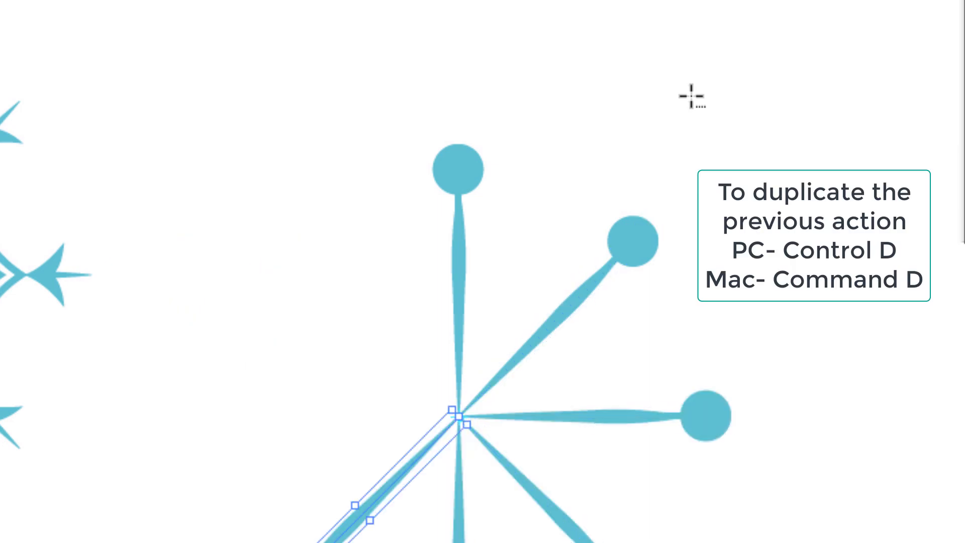
pyautogui.hotkey('ctrl', 'd')
pyautogui.hotkey('ctrl', 'd')
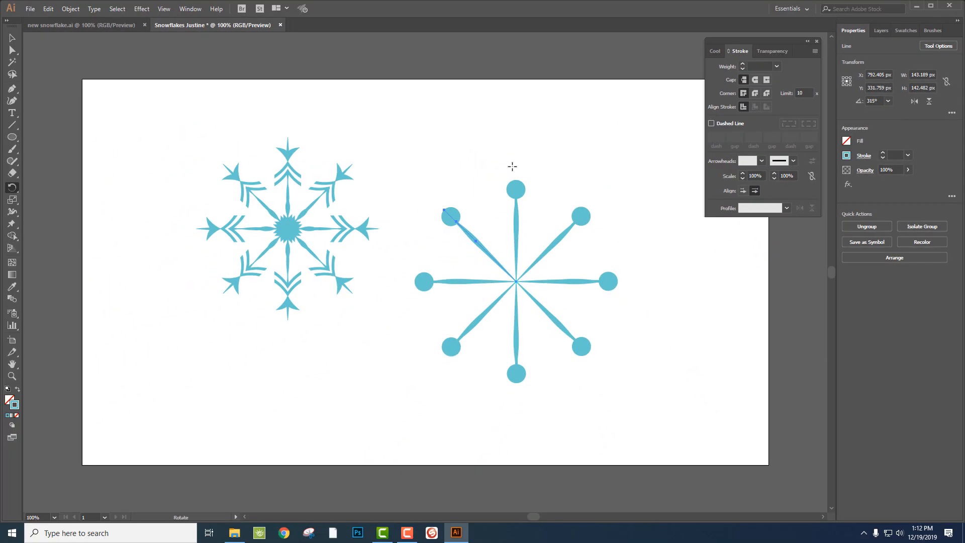
# Group all eight round-headed arms and convert their strokes to filled shapes with Outline Stroke.
pyautogui.press('v')
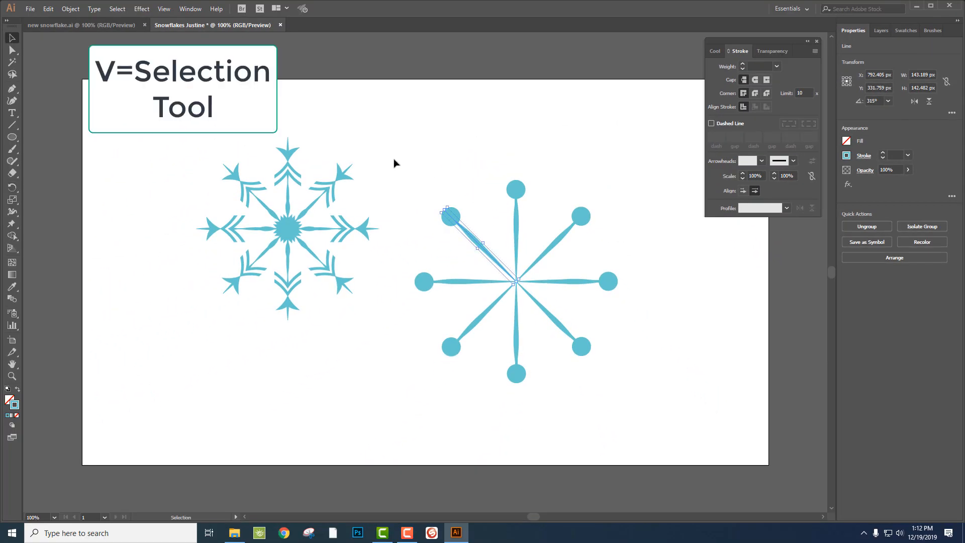
pyautogui.moveTo(395, 160); pyautogui.dragTo(638, 394)
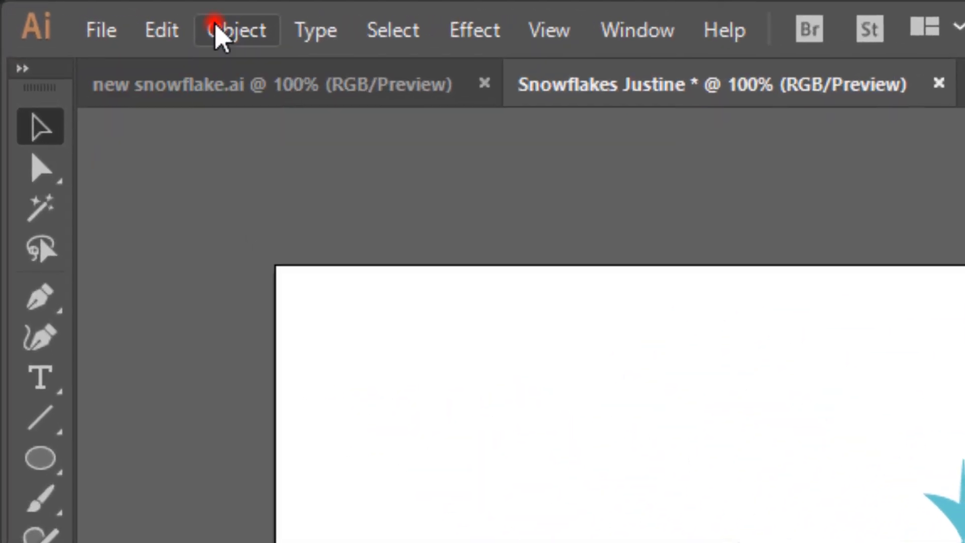
pyautogui.click(65, 8)
pyautogui.click(251, 158)
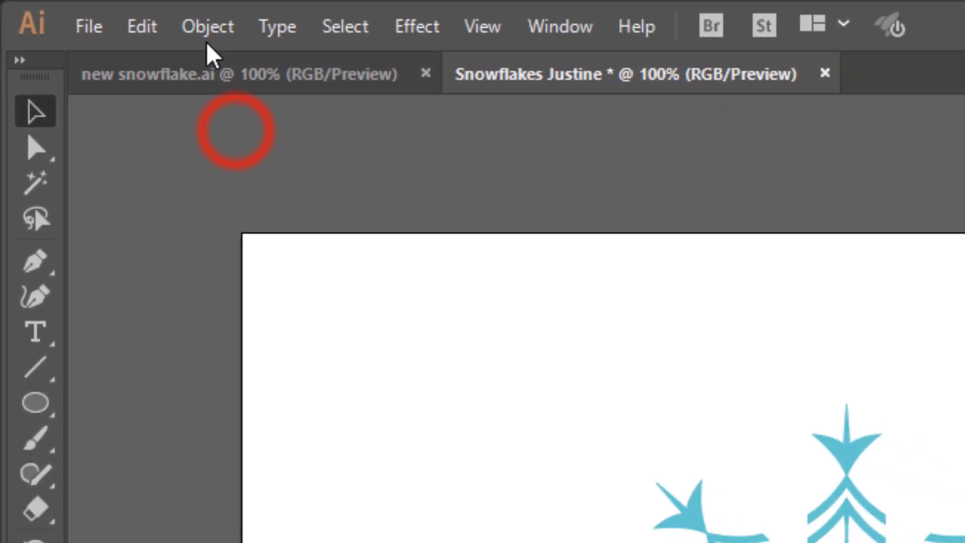
pyautogui.click(240, 30)
pyautogui.moveTo(218, 474)
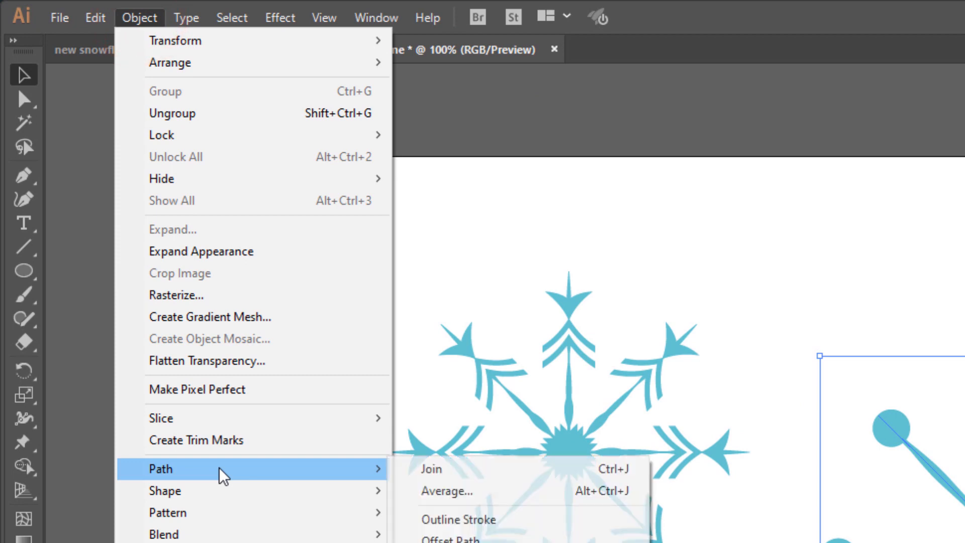
pyautogui.click(455, 523)
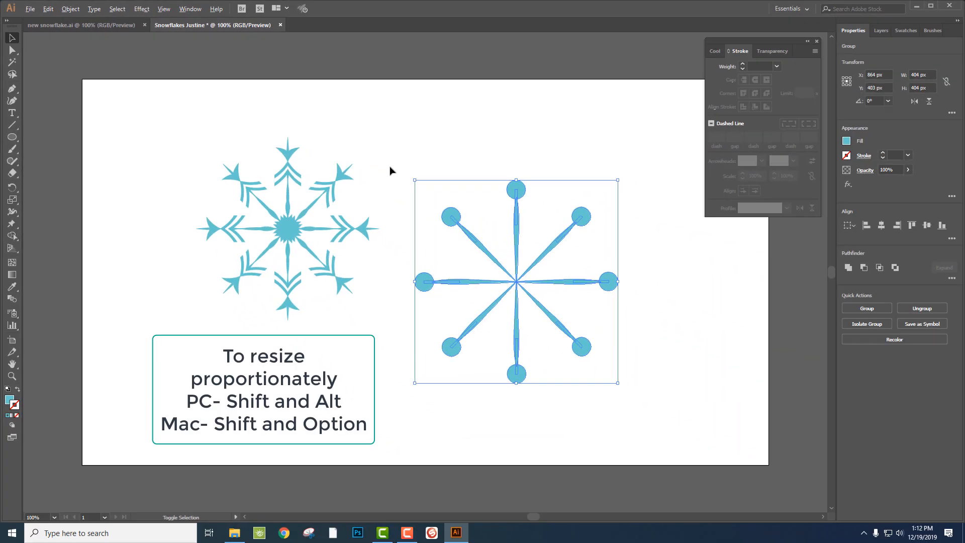
# Scale the round-headed group down proportionally and centre it over the first snowflake.
pyautogui.moveTo(414, 180); pyautogui.dragTo(445, 209)
pyautogui.moveTo(520, 262); pyautogui.dragTo(284, 207)
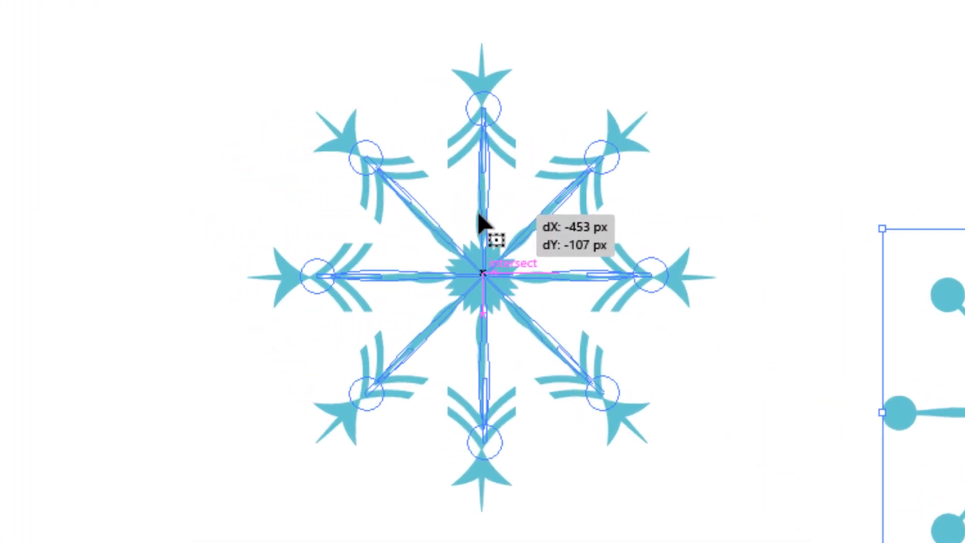
pyautogui.moveTo(480, 221); pyautogui.dragTo(480, 221)
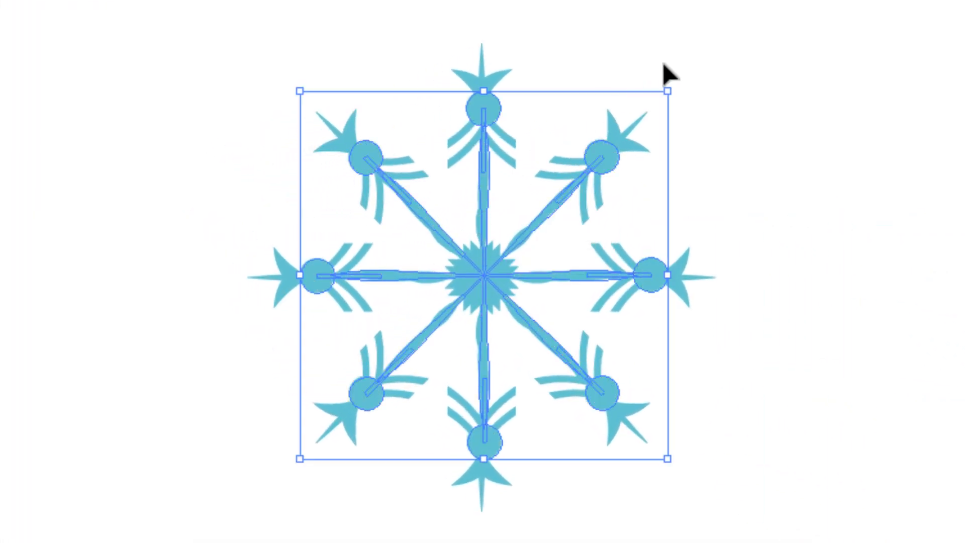
# Rotate the round-headed group so its arms sit between the snowflake's arms, and shrink it around its centre to a little over half size.
pyautogui.moveTo(671, 78); pyautogui.dragTo(735, 162)
pyautogui.click(465, 198)
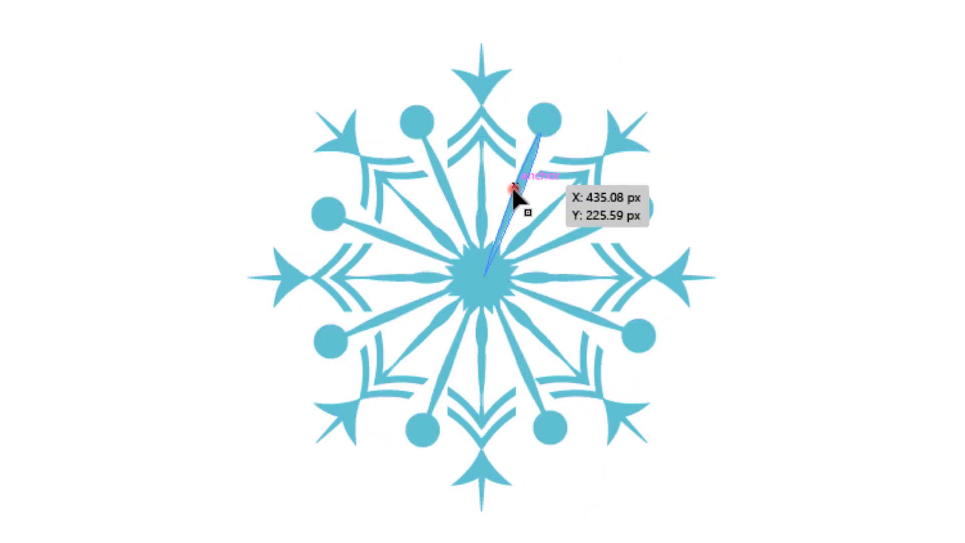
pyautogui.click(514, 190)
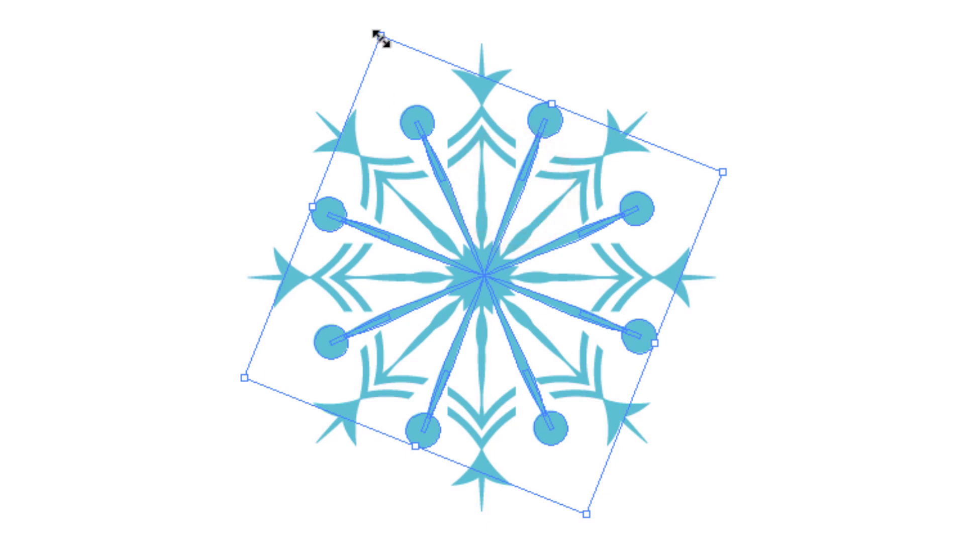
pyautogui.moveTo(381, 36); pyautogui.dragTo(432, 127)
pyautogui.click(782, 125)
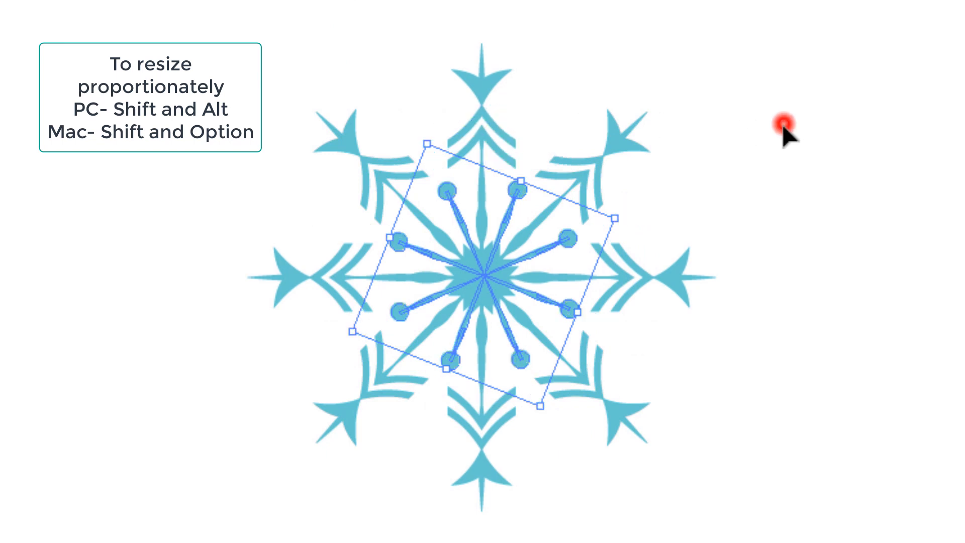
# Paste a copy of the small round-headed group in place and enlarge it around the centre so its circles reach beyond the chevrons.
pyautogui.click(521, 189)
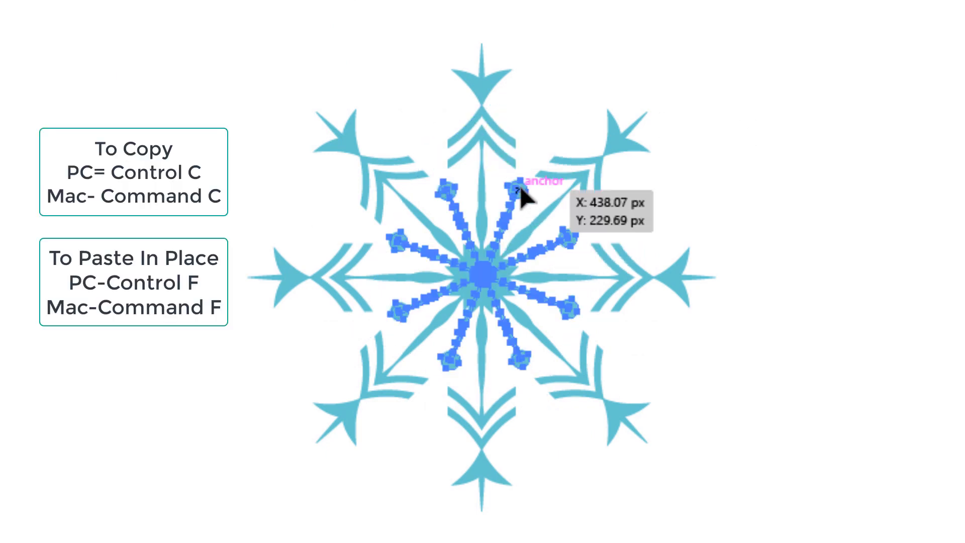
pyautogui.hotkey('ctrl', 'f')
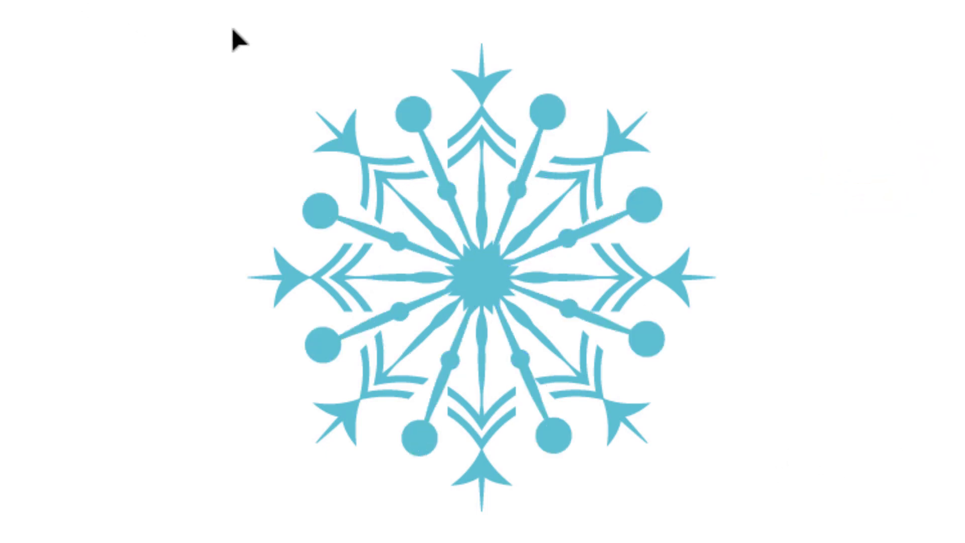
# Group all parts of the combined snowflake, move it to the artboard's upper-left area and deselect it.
pyautogui.moveTo(246, 28); pyautogui.dragTo(724, 538)
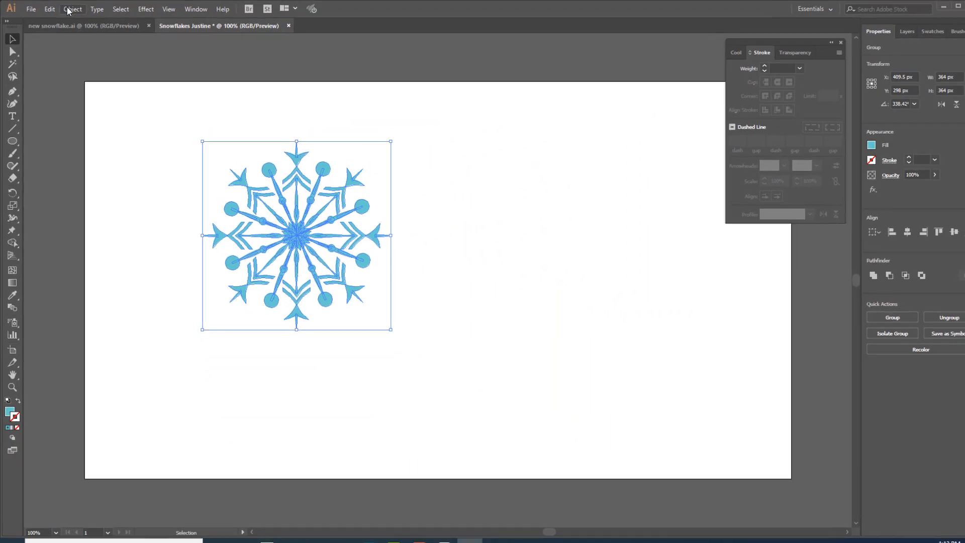
pyautogui.click(67, 10)
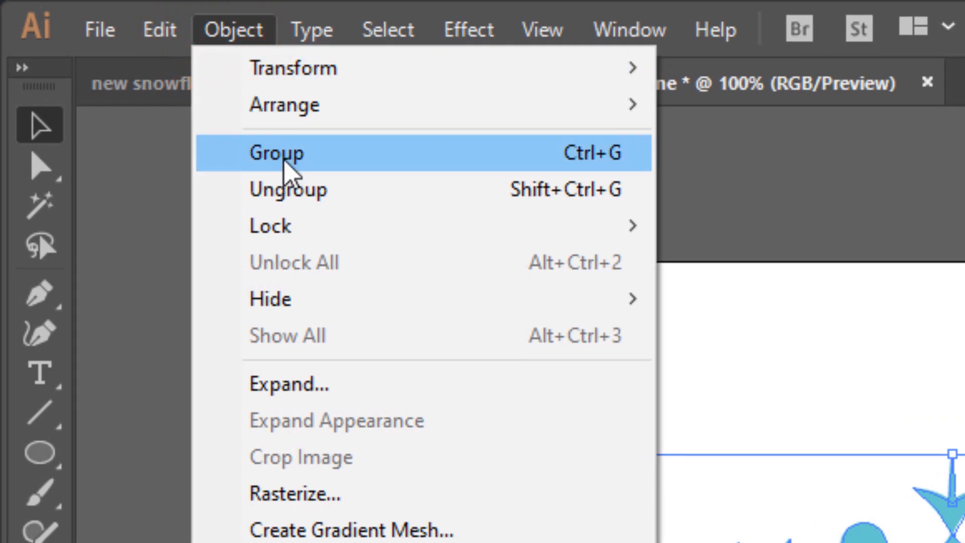
pyautogui.click(284, 160)
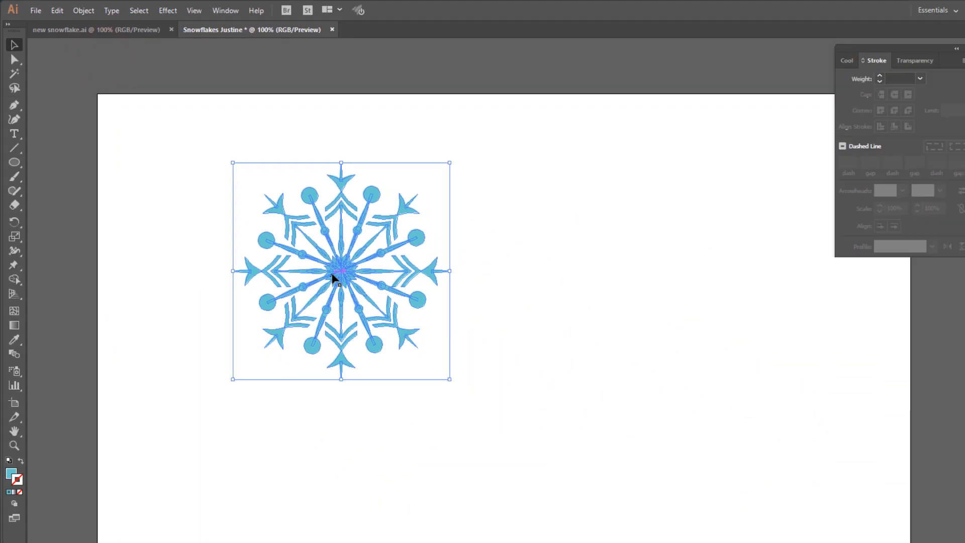
pyautogui.moveTo(287, 229); pyautogui.dragTo(184, 182)
pyautogui.click(488, 237)
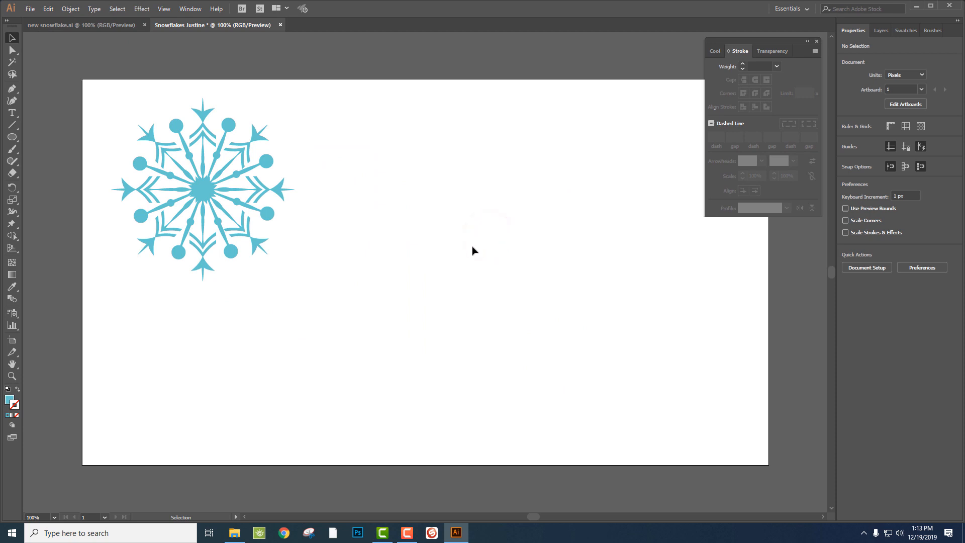
# Switch to the new snowflake.ai document and move the Stroke panel clear of the artwork to view the example snowflakes.
pyautogui.click(66, 23)
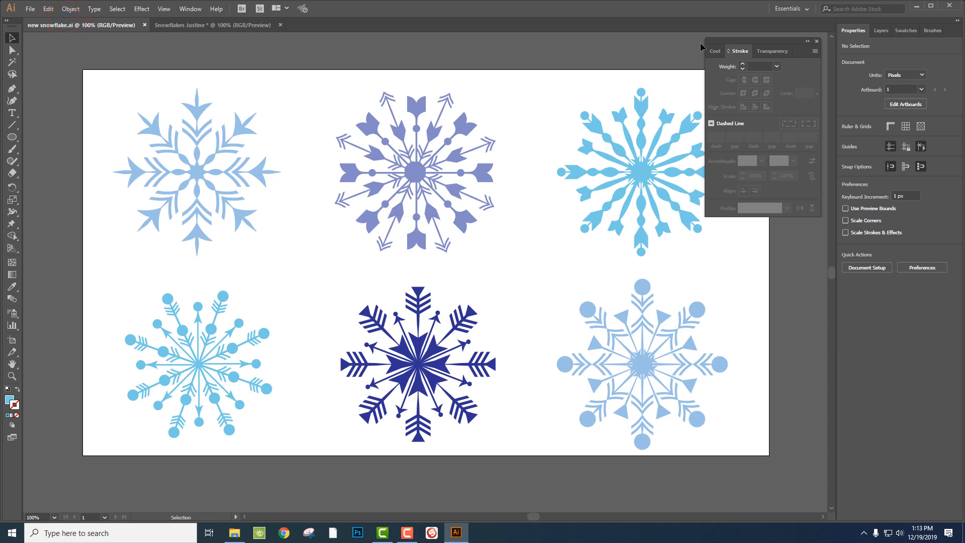
pyautogui.moveTo(724, 40)
pyautogui.mouseDown()
pyautogui.moveTo(900, 86)
pyautogui.moveTo(815, 80)
pyautogui.mouseUp()
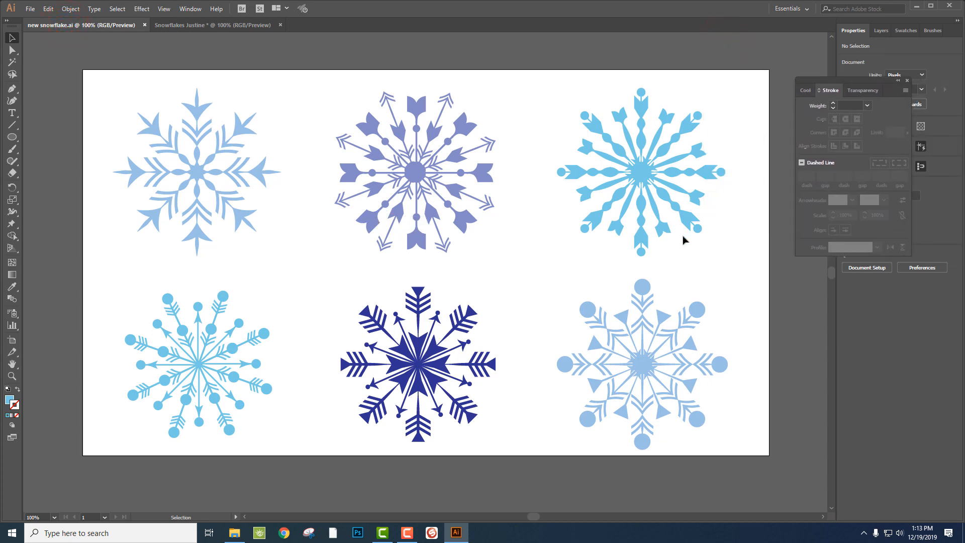